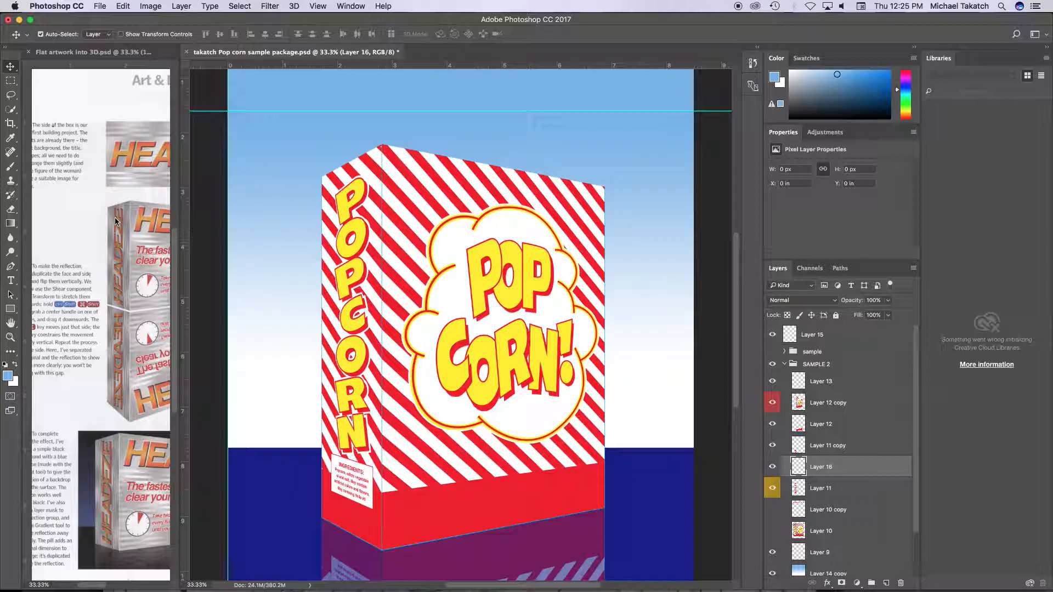
Set up a soft brush in medium grey with a size of 300 and 53% opacity
click(804, 91)
key(b)
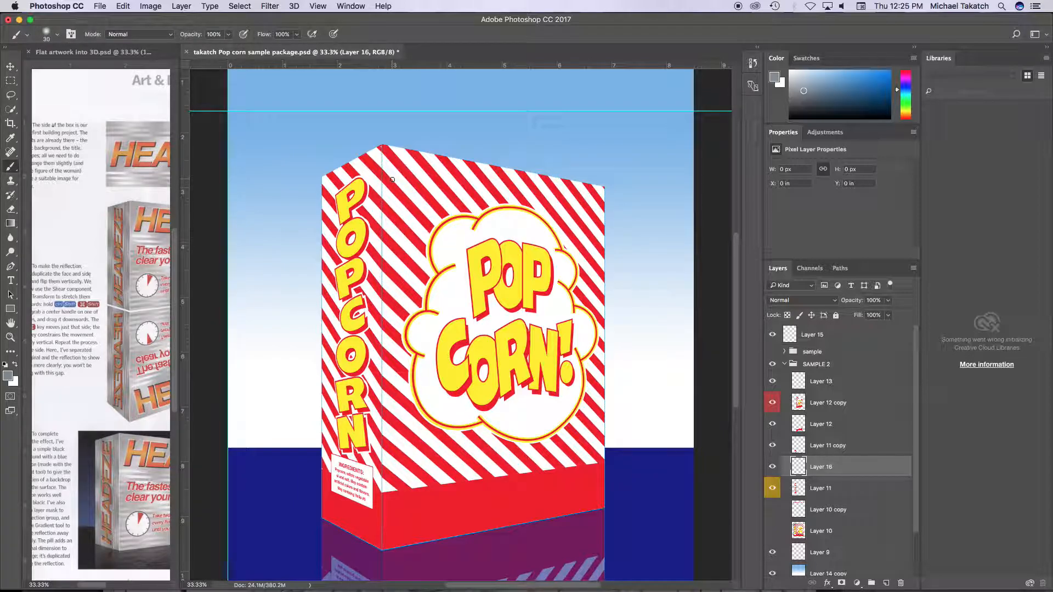
key(bracketright)
key(bracketright)
key(bracketright)
key(bracketright)
key(bracketright)
key(bracketright)
key(bracketright)
key(bracketright)
click(228, 35)
click(203, 49)
Select the side panel's shape from Layer 11 and paint grey shading on Layer 16 along the panel's front corner
mouse_move(349, 148)
mouse_down()
mouse_move(362, 181)
mouse_move(365, 149)
mouse_move(382, 198)
mouse_move(385, 152)
mouse_move(371, 246)
mouse_move(383, 404)
mouse_move(386, 147)
mouse_move(328, 182)
mouse_move(354, 169)
mouse_move(341, 239)
mouse_move(349, 390)
mouse_move(372, 459)
mouse_move(386, 369)
mouse_move(370, 164)
mouse_up()
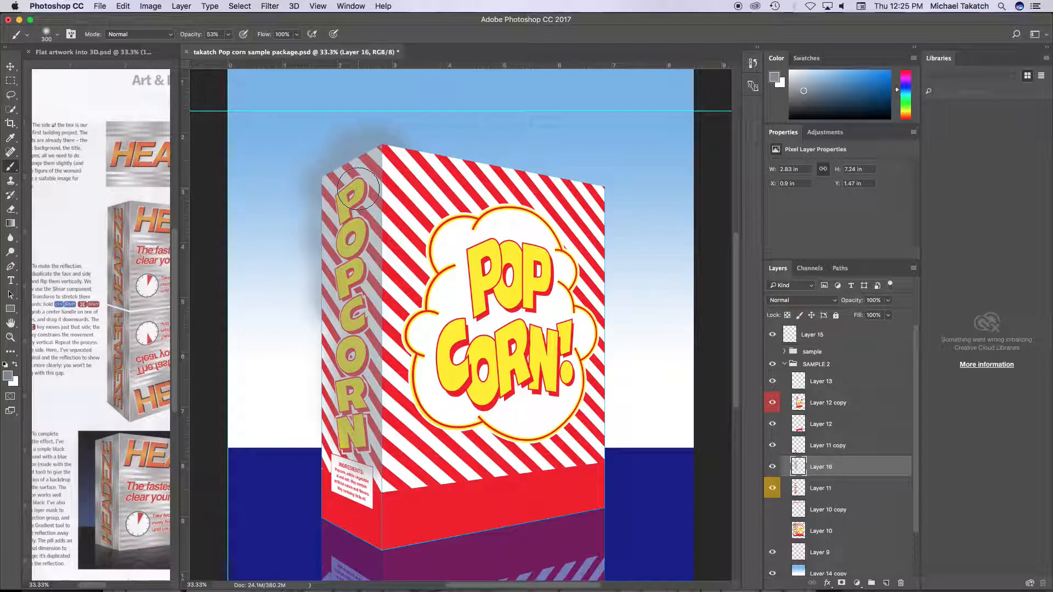
key(super+z)
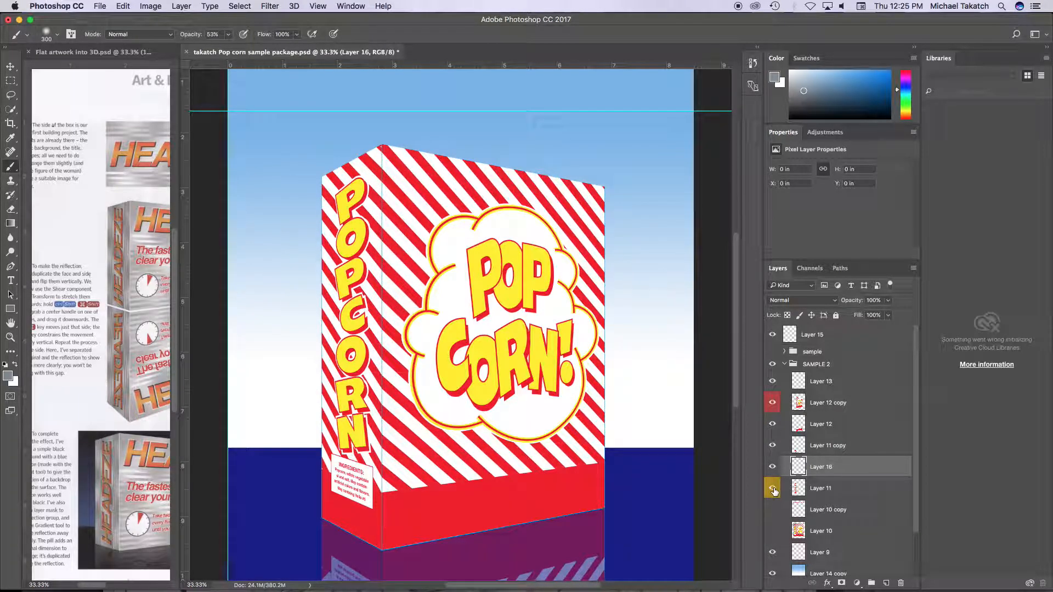
super+click(798, 489)
mouse_move(386, 141)
mouse_down()
mouse_move(366, 266)
mouse_move(368, 354)
mouse_up()
drag(339, 168, 406, 132)
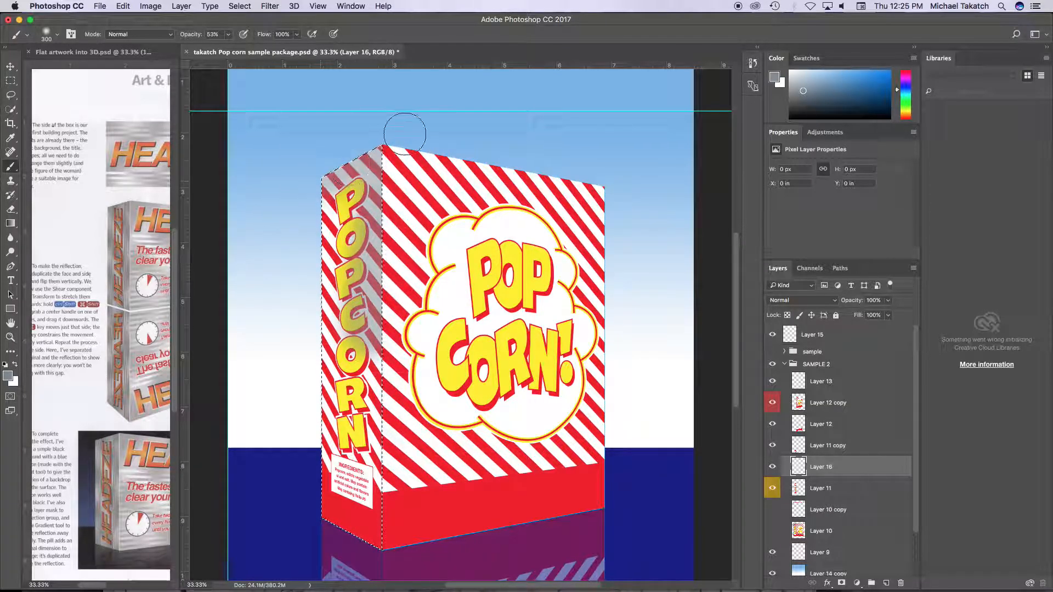
mouse_move(388, 435)
mouse_down()
mouse_move(392, 531)
mouse_move(383, 312)
mouse_move(399, 152)
mouse_up()
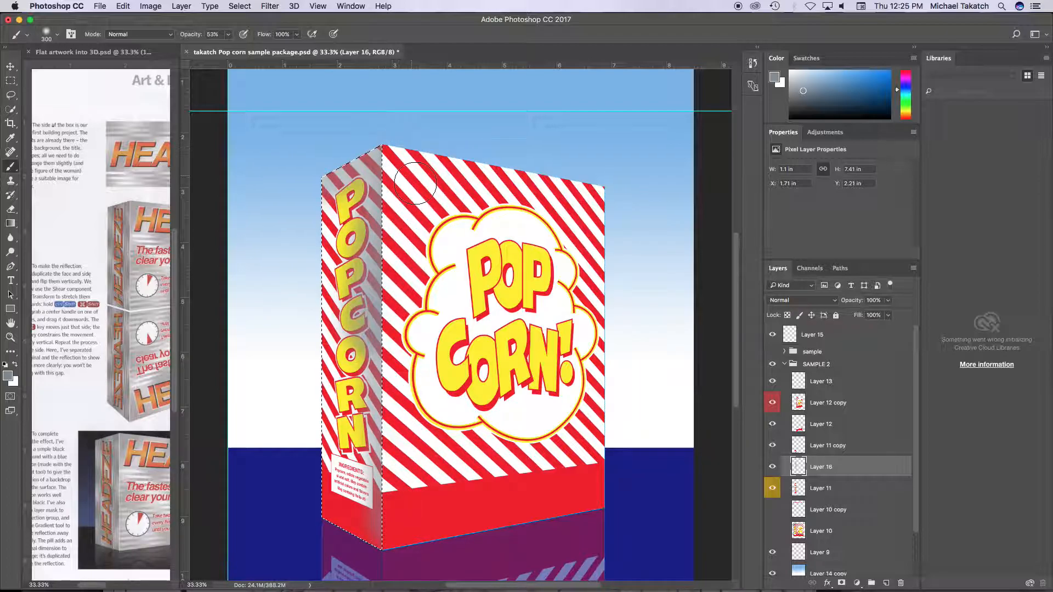
Hide the selection outline and guides, and compare the side panel with and without the Layer 16 shading
key(super+h)
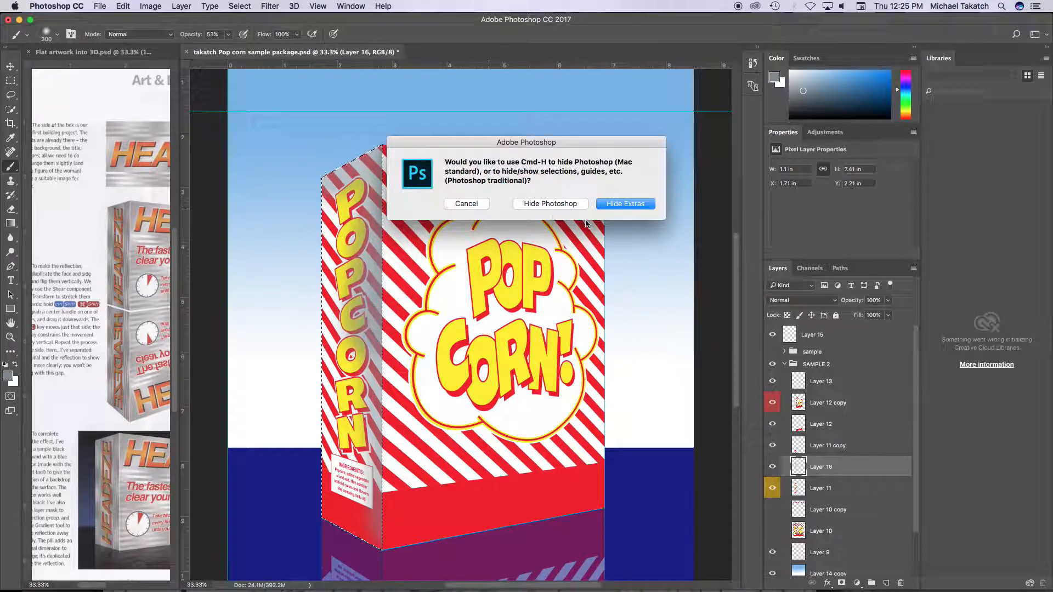
click(600, 204)
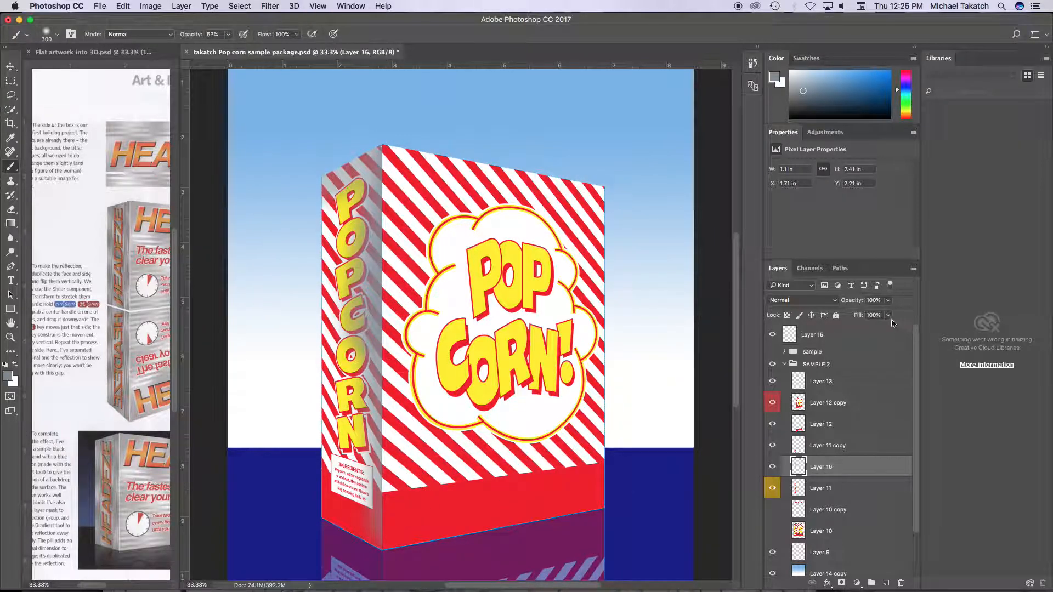
click(772, 467)
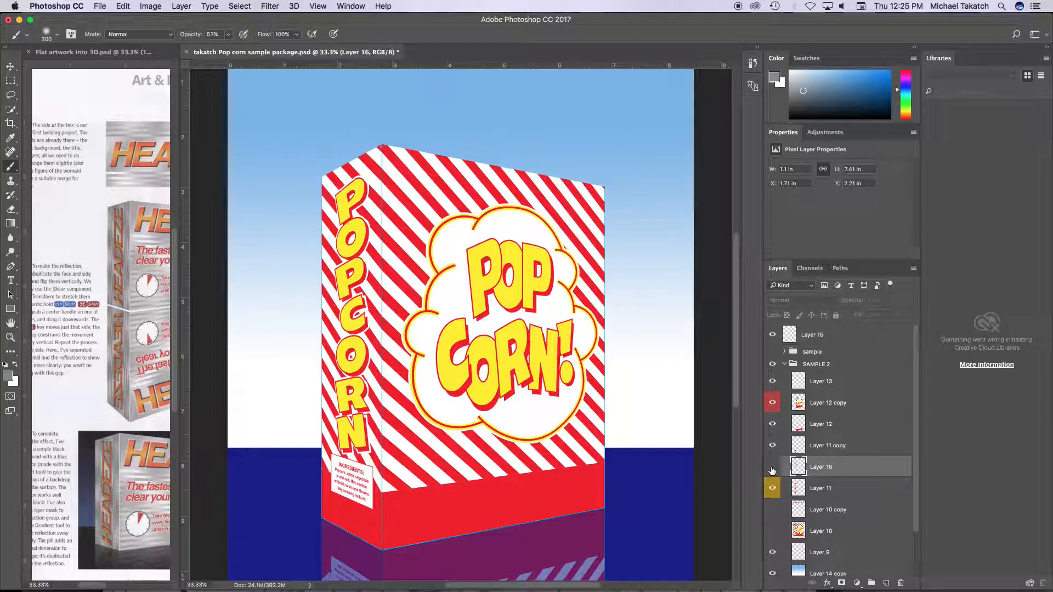
click(772, 466)
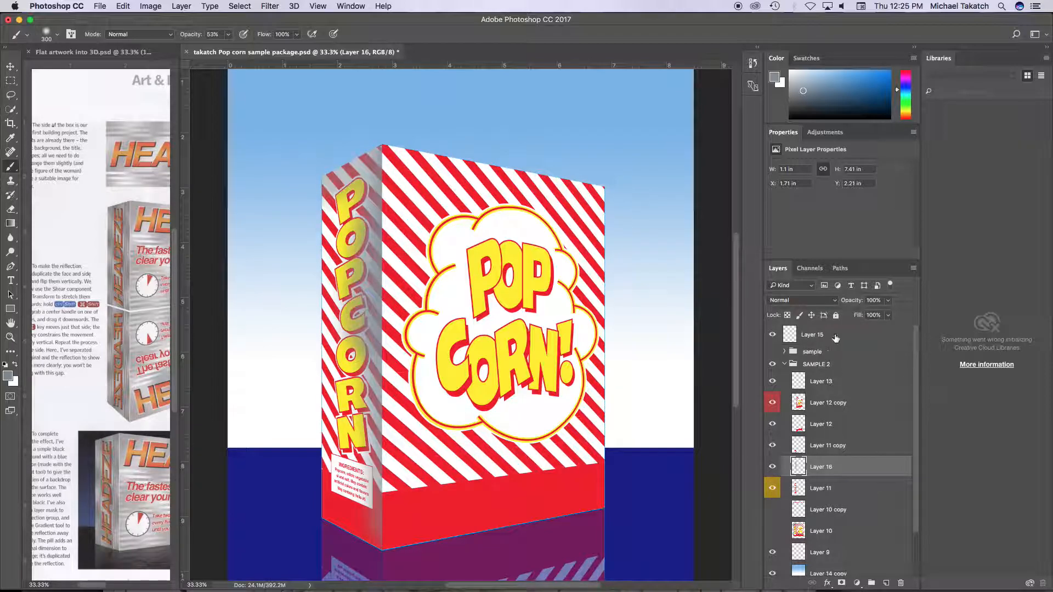
Set the blend mode of Layer 16 to Multiply
click(811, 286)
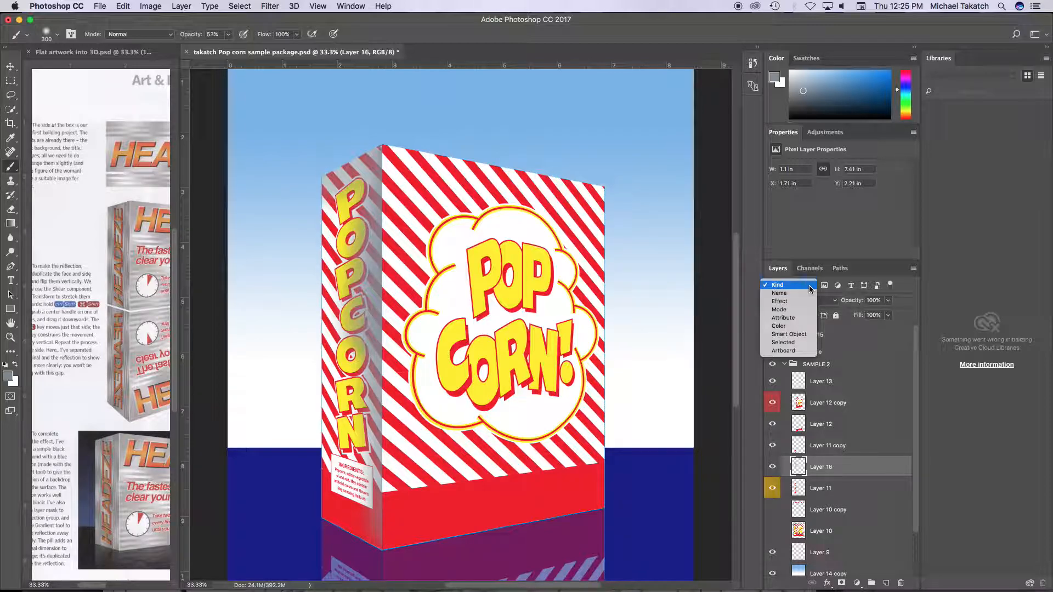
click(861, 327)
click(831, 301)
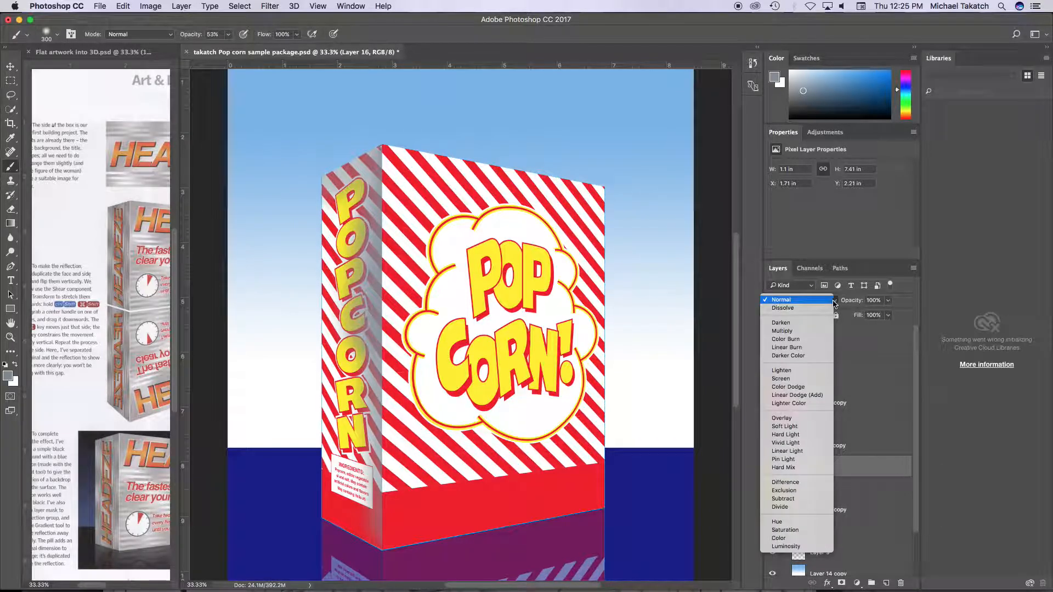
click(797, 332)
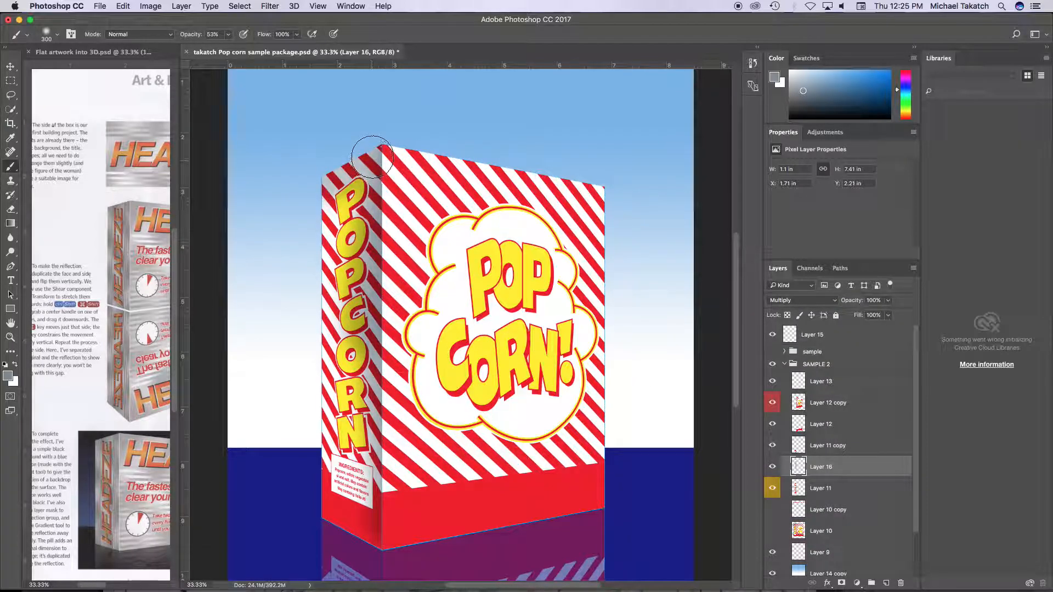
Darken the side panel with another grey stroke from top to base and enlarge the brush to 400
mouse_move(354, 177)
mouse_down()
mouse_move(323, 214)
mouse_move(342, 253)
mouse_move(377, 236)
mouse_move(377, 436)
mouse_move(386, 400)
mouse_move(394, 523)
mouse_move(392, 498)
mouse_move(382, 550)
mouse_move(380, 513)
mouse_move(387, 536)
mouse_up()
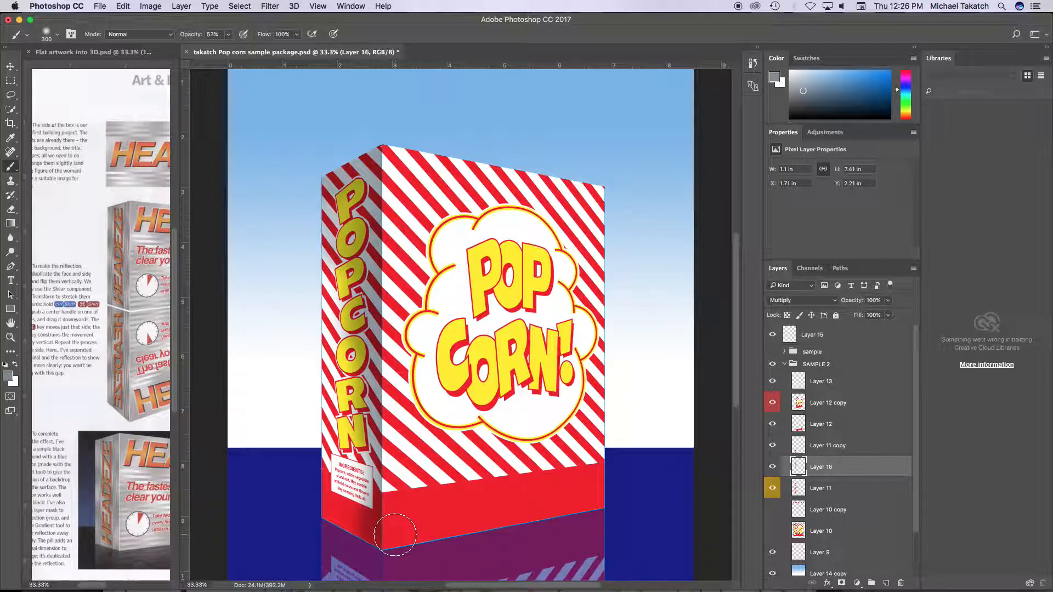
key(bracketright)
mouse_move(399, 589)
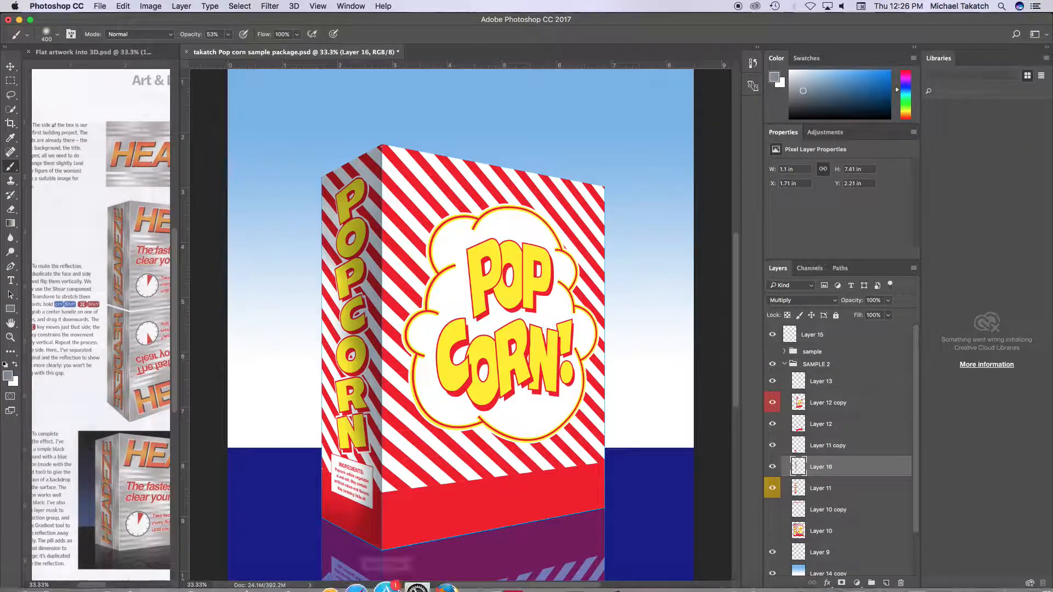
click(773, 468)
click(773, 467)
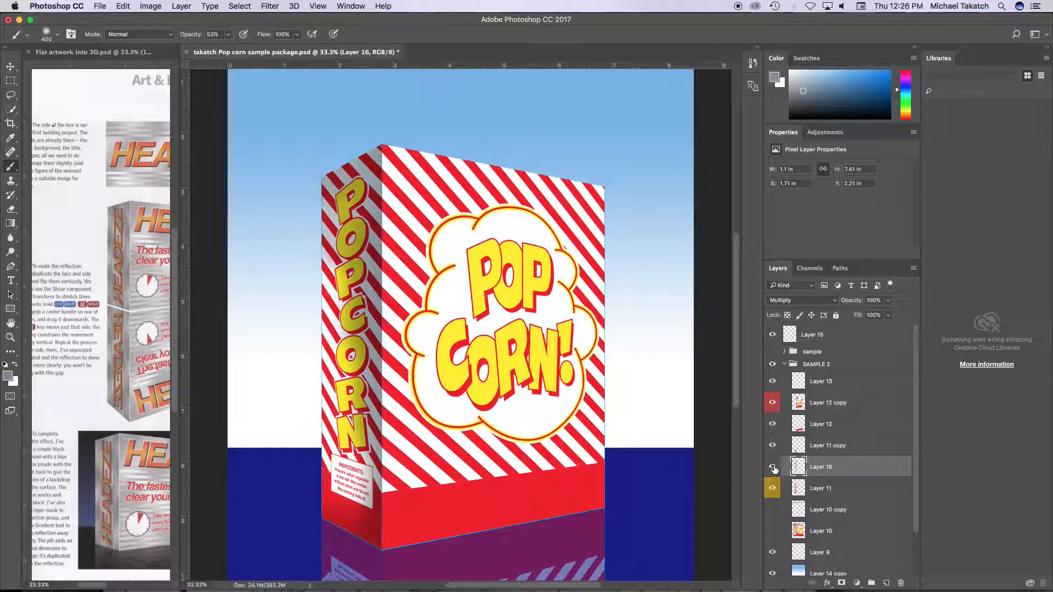
Add a new layer above Layer 12 copy and name it "shade for right"
click(869, 405)
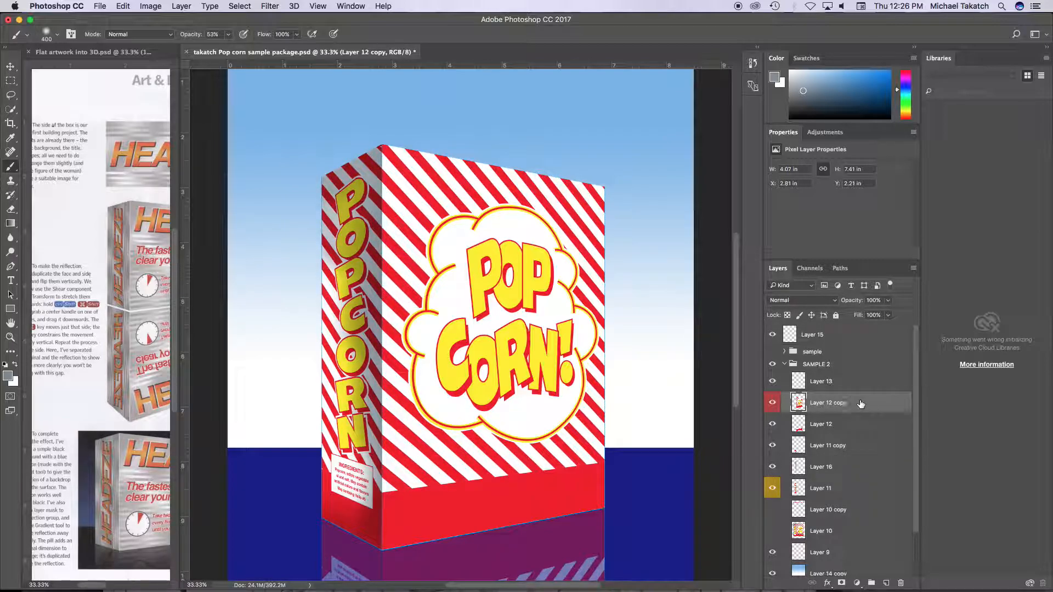
click(773, 404)
click(772, 404)
click(880, 583)
double_click(819, 404)
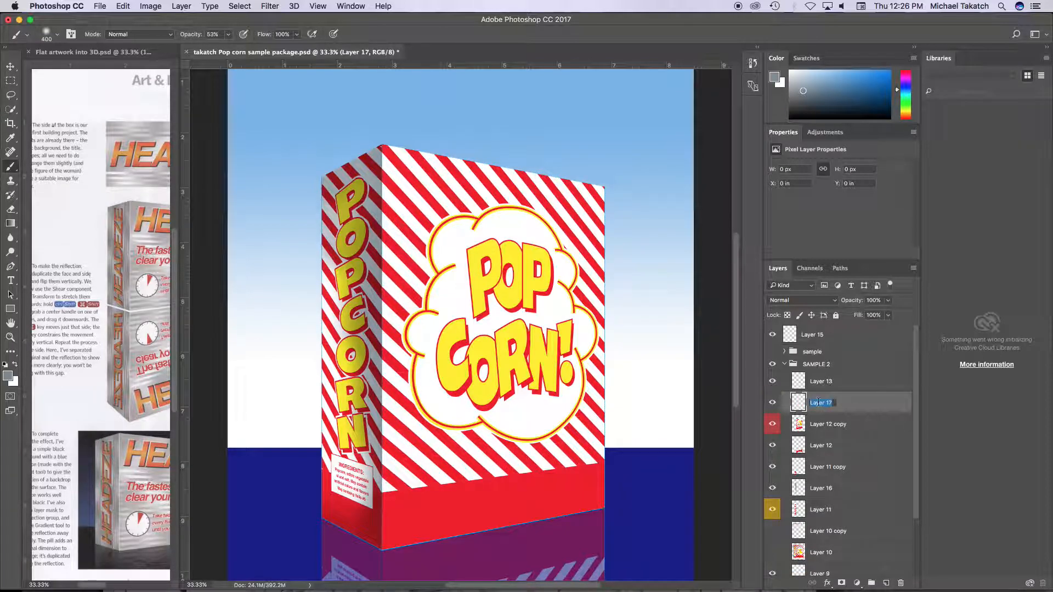
text(shade for right)
click(868, 404)
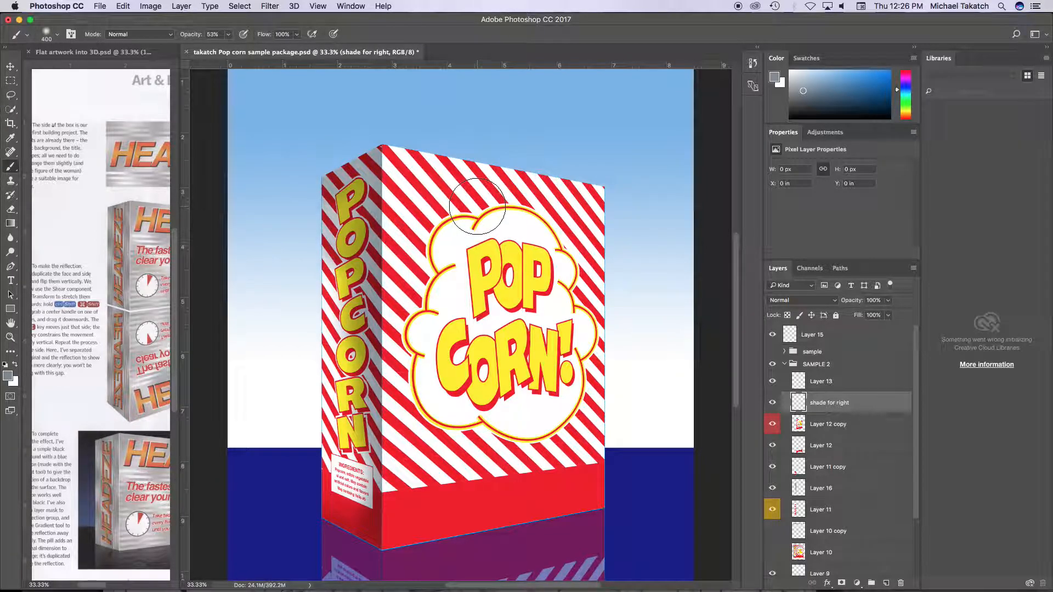
Select the front panel's shape from Layer 12 copy while keeping the "shade for right" layer active
mouse_move(408, 139)
mouse_down()
mouse_move(611, 198)
mouse_move(491, 158)
mouse_move(623, 188)
mouse_move(592, 406)
mouse_move(596, 466)
mouse_up()
key(super+z)
super+click(799, 424)
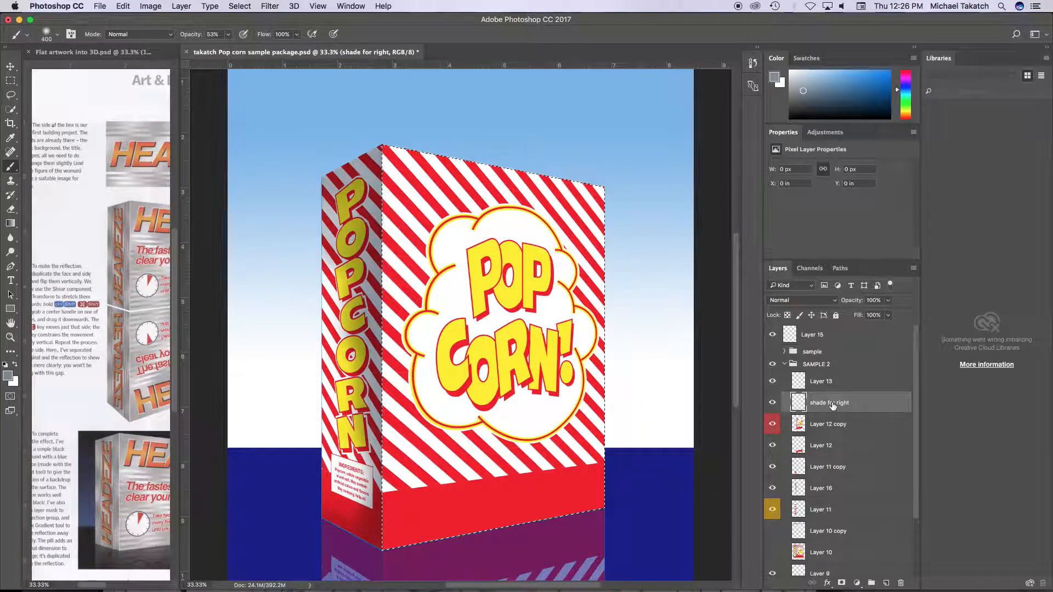
mouse_move(392, 163)
mouse_down()
mouse_move(616, 170)
mouse_move(635, 264)
mouse_move(623, 224)
mouse_move(620, 347)
mouse_move(634, 427)
mouse_move(632, 392)
mouse_up()
key(super+z)
key(super+z)
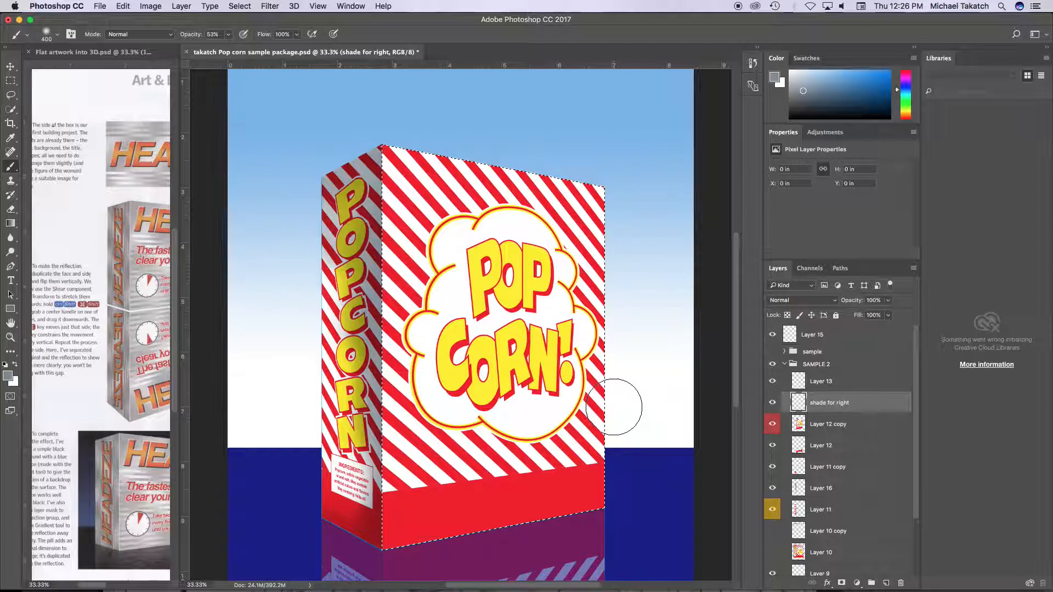
Paint grey shading along the front panel's outer right edge, set the layer to Multiply blending and deselect
mouse_move(624, 436)
mouse_down()
mouse_move(614, 370)
mouse_move(621, 429)
mouse_move(636, 246)
mouse_move(618, 392)
mouse_move(632, 457)
mouse_move(628, 292)
mouse_move(620, 434)
mouse_up()
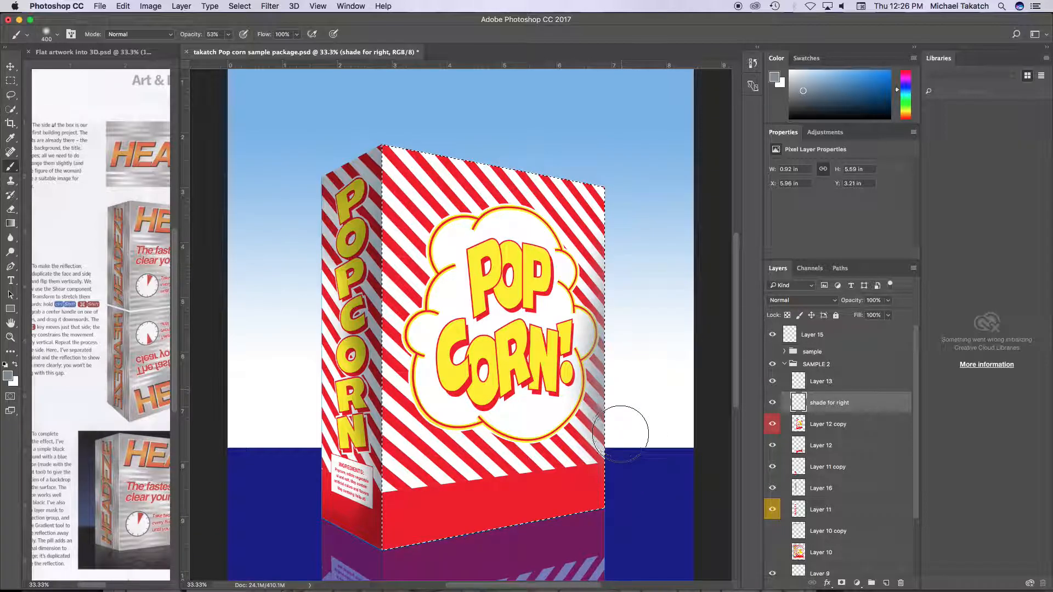
click(791, 301)
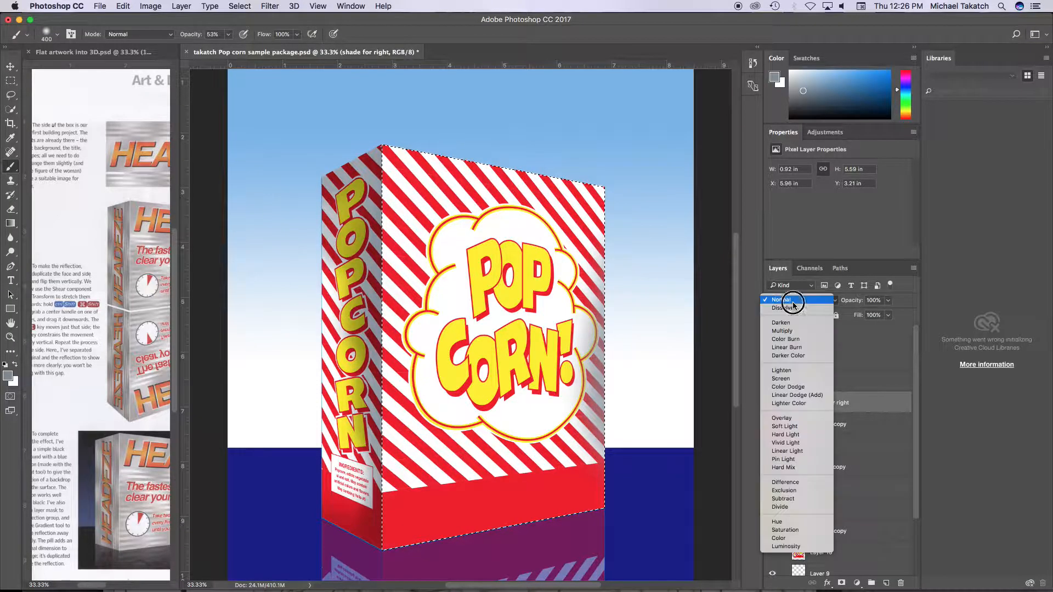
click(793, 332)
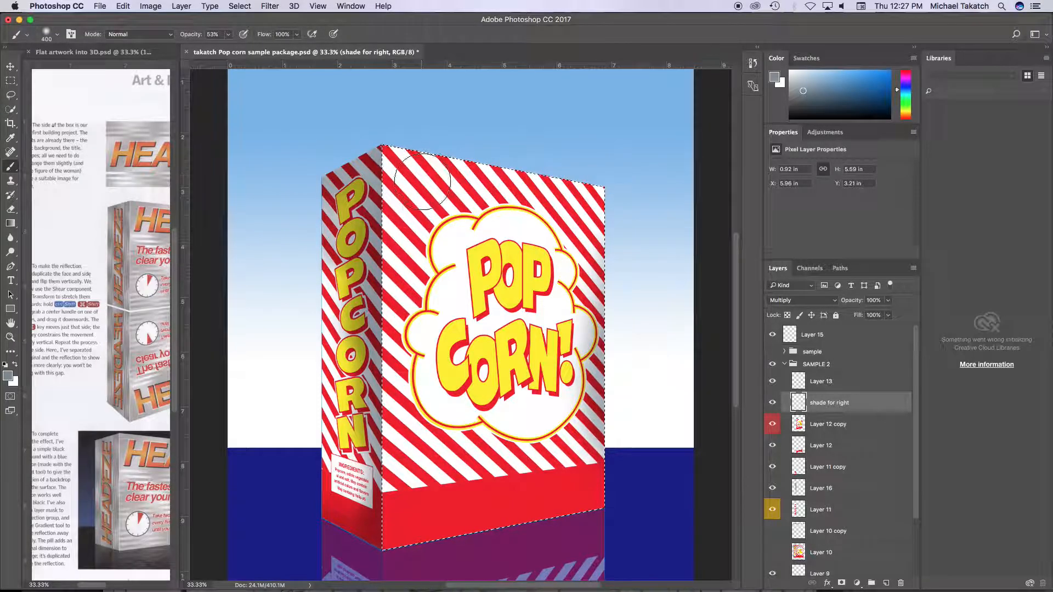
key(super+d)
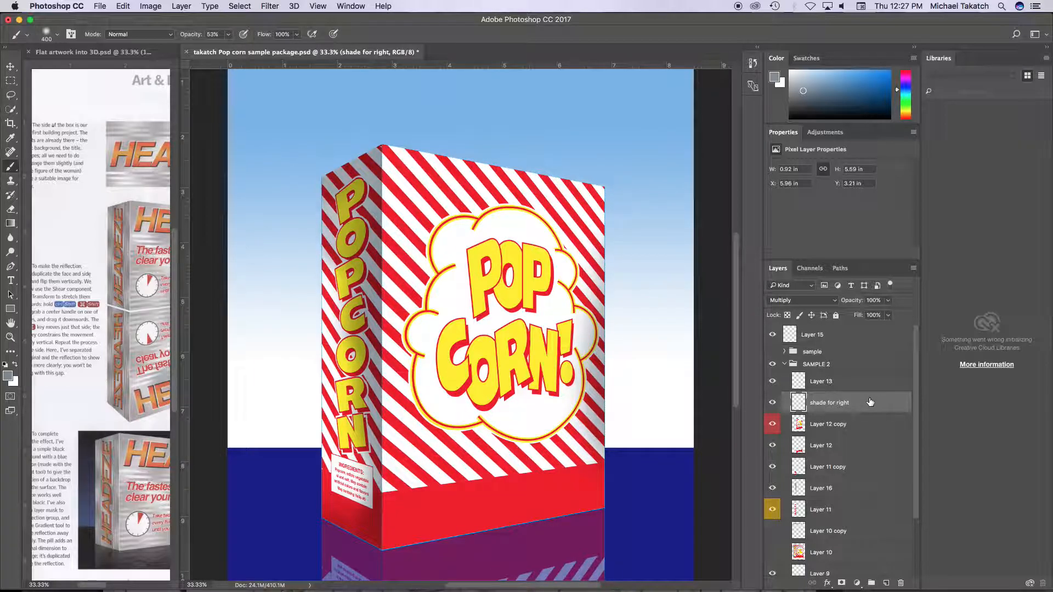
Add a new layer above "shade for right" and name it "corner edge"
click(886, 583)
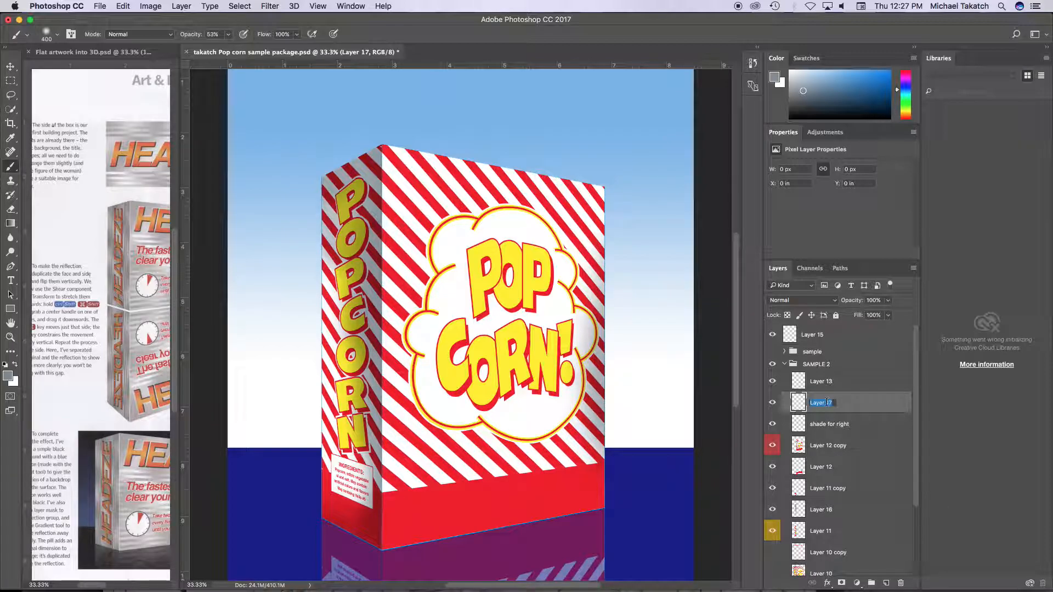
text(corner edge)
key(Return)
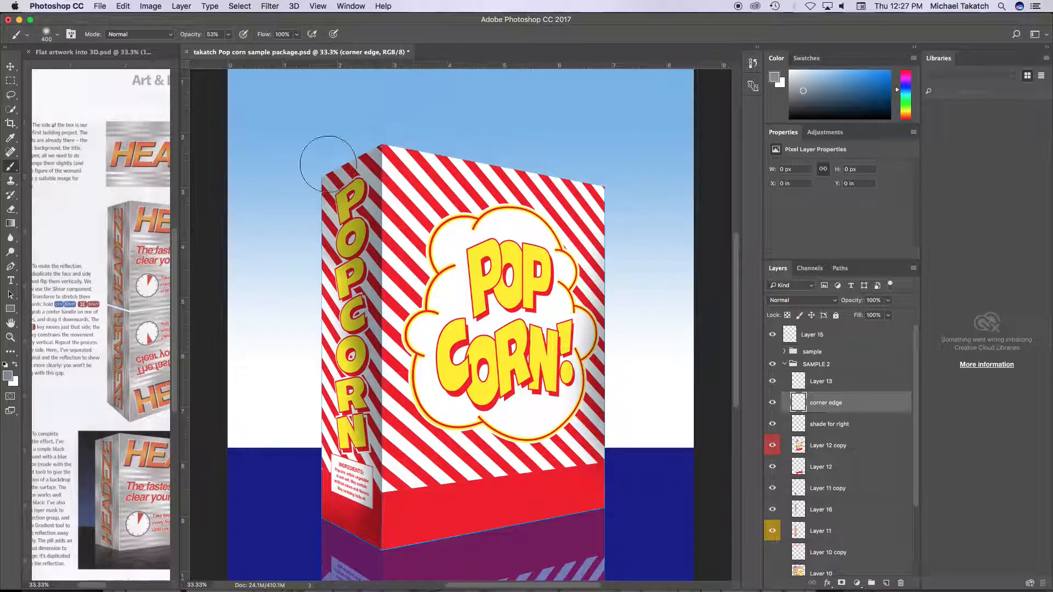
Reduce the brush size to 50 for detail work on the box's front vertical corner
key(super+equal)
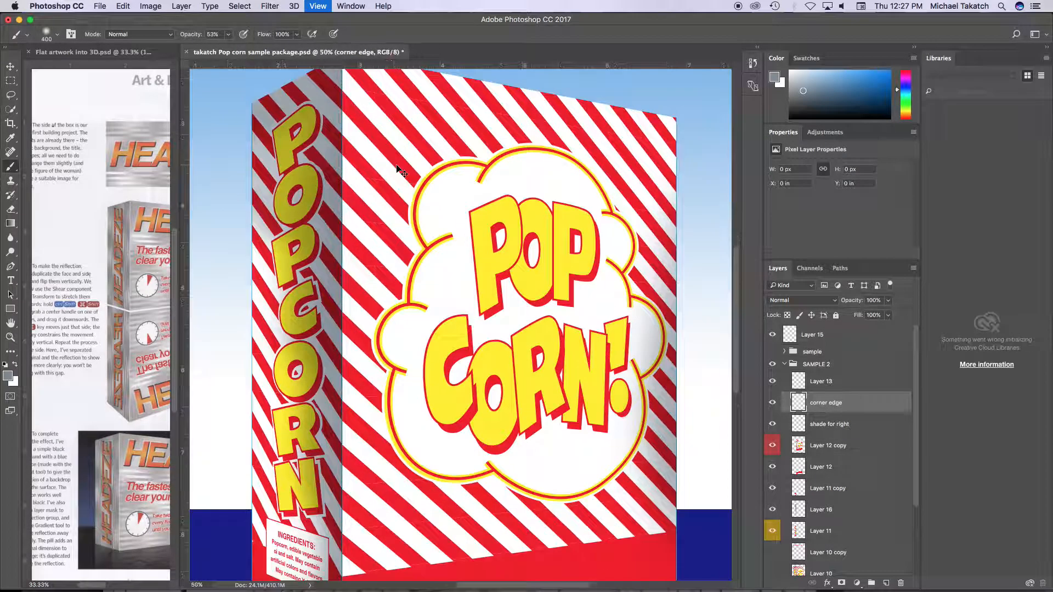
scroll(395, 181, up, 5)
scroll(395, 181, left, 6)
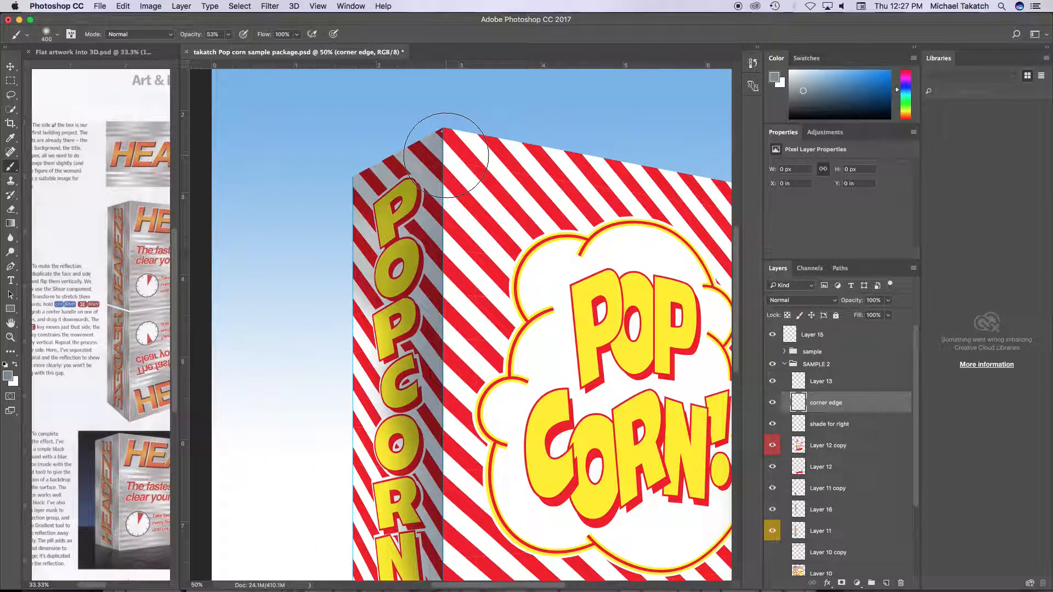
key(bracketleft)
key(bracketleft)
key(bracketleft)
key(bracketleft)
key(bracketleft)
key(bracketleft)
key(bracketleft)
key(bracketleft)
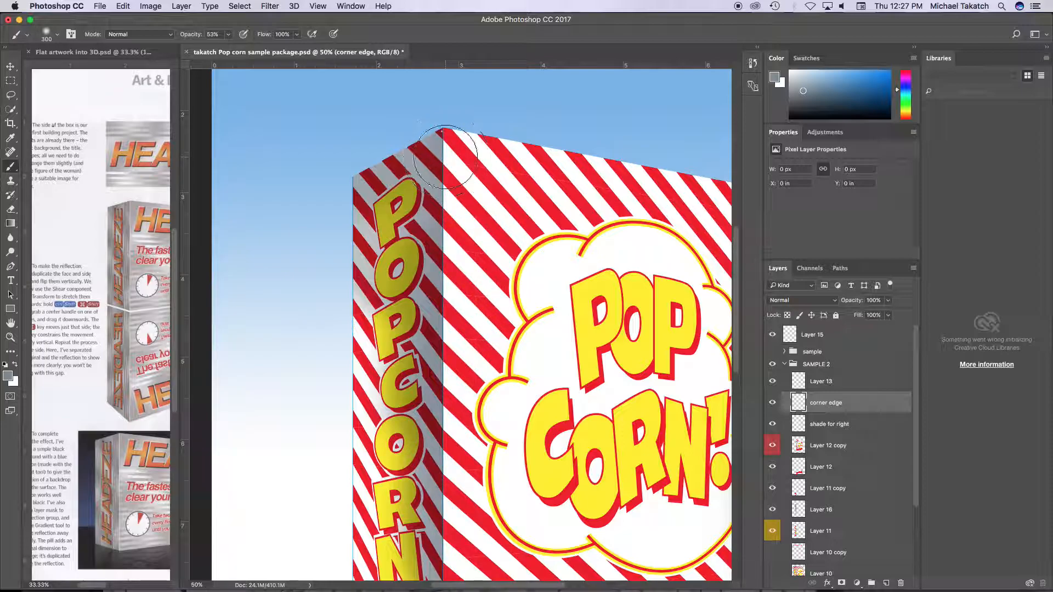
key(bracketleft)
key(bracketleft)
key(bracketleft)
Set the foreground colour to white and the brush opacity to 100%
key(d)
drag(421, 159, 419, 113)
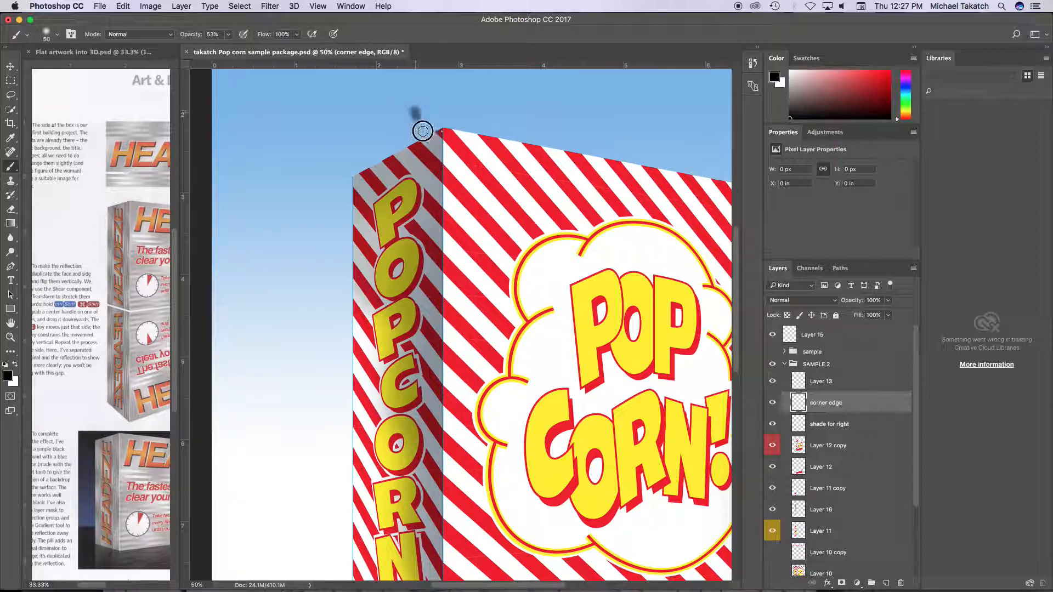
key(super+z)
key(x)
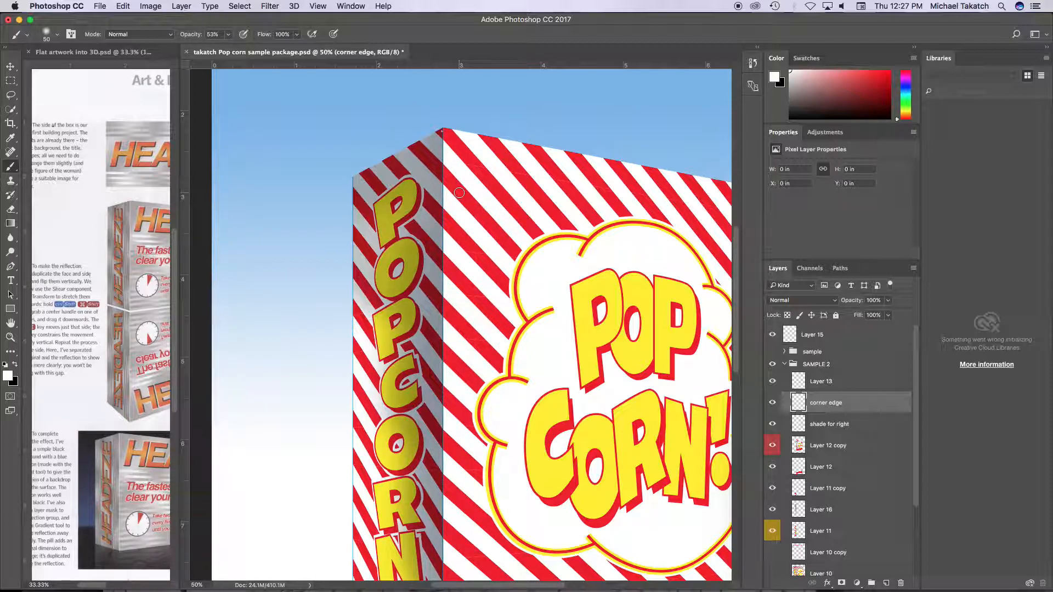
click(228, 36)
drag(227, 47, 368, 121)
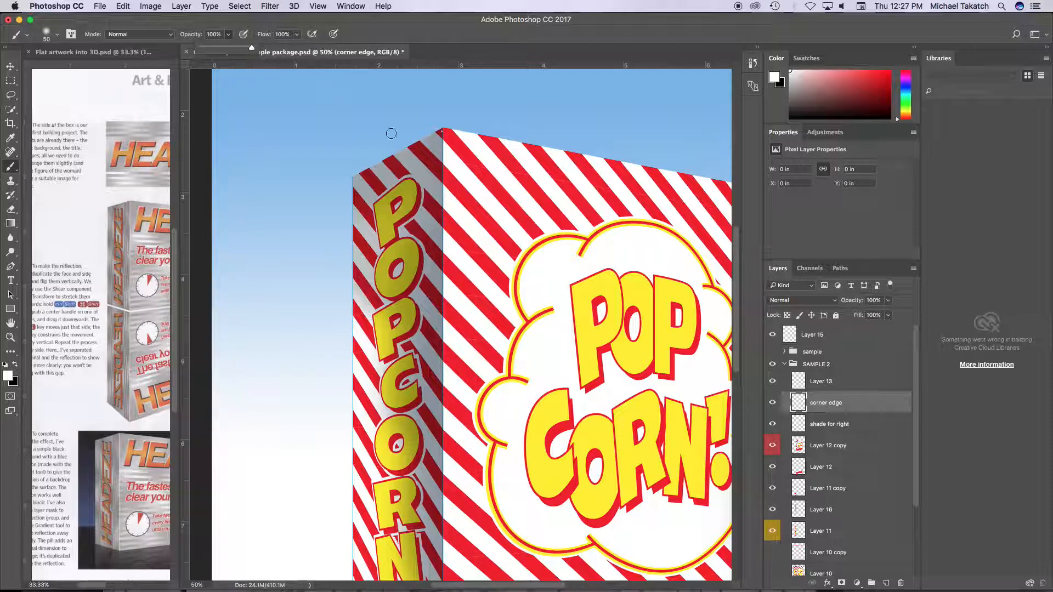
Try to paint a white highlight down the upper part of the box's front vertical corner
mouse_move(441, 134)
mouse_down()
mouse_move(445, 123)
mouse_move(437, 225)
mouse_move(442, 146)
mouse_up()
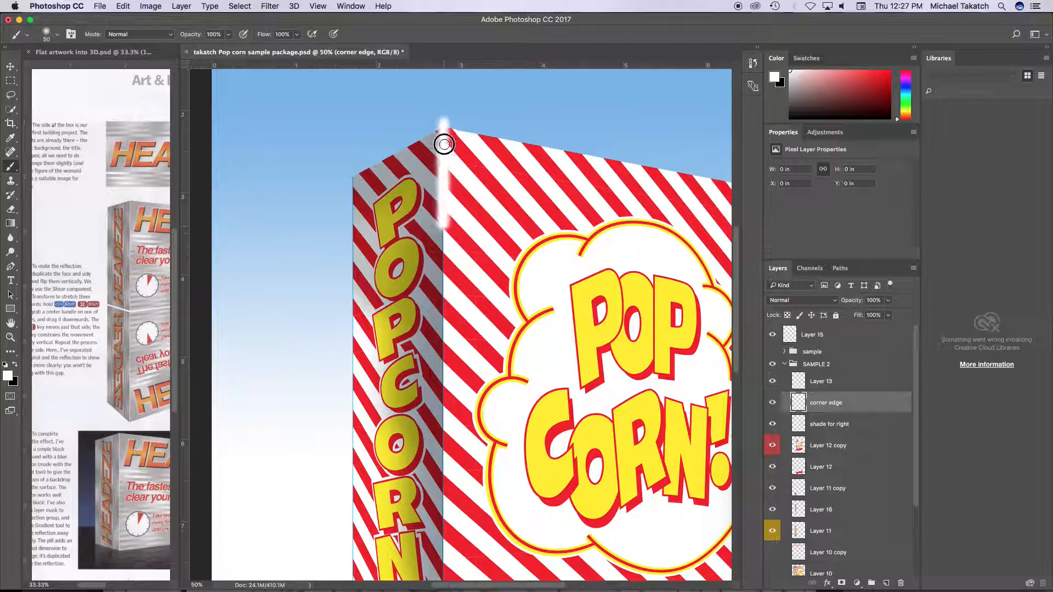
key(super+z)
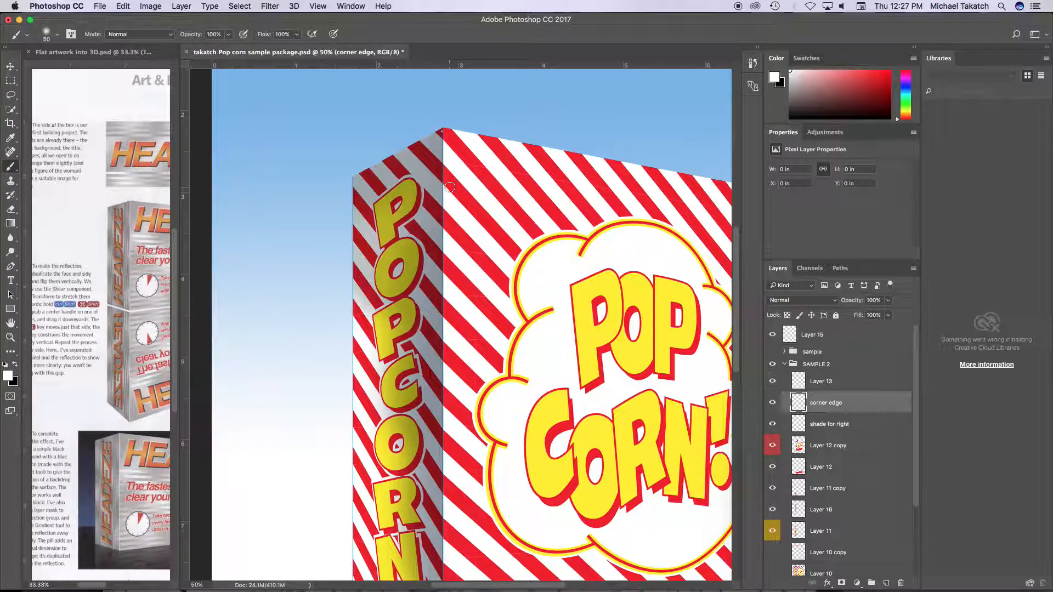
key(super+minus)
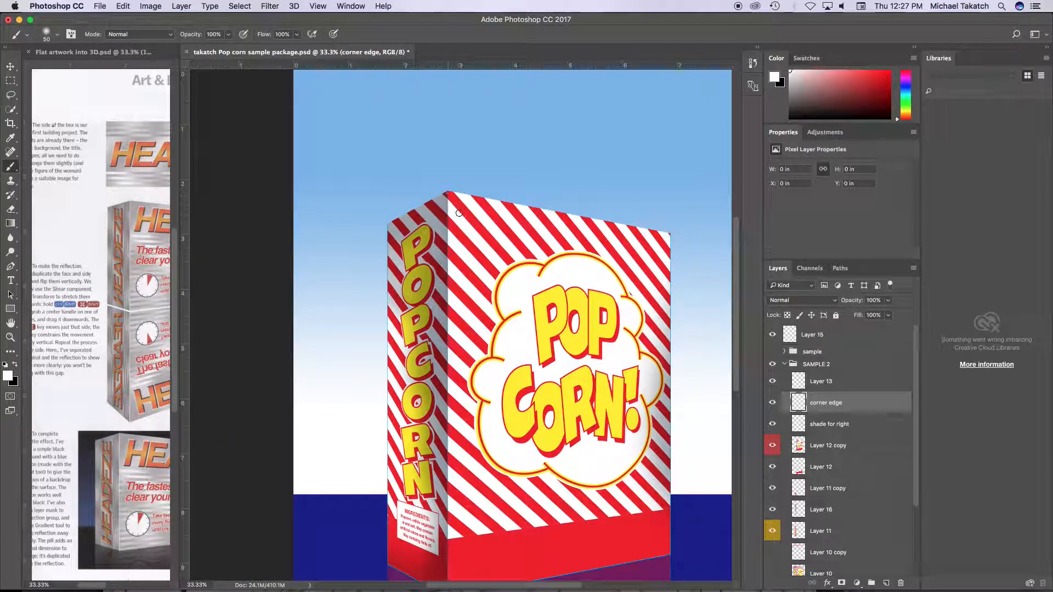
Paint a straight white highlight with a size 20 brush down the full length of the box's front vertical corner
scroll(449, 163, down, 2)
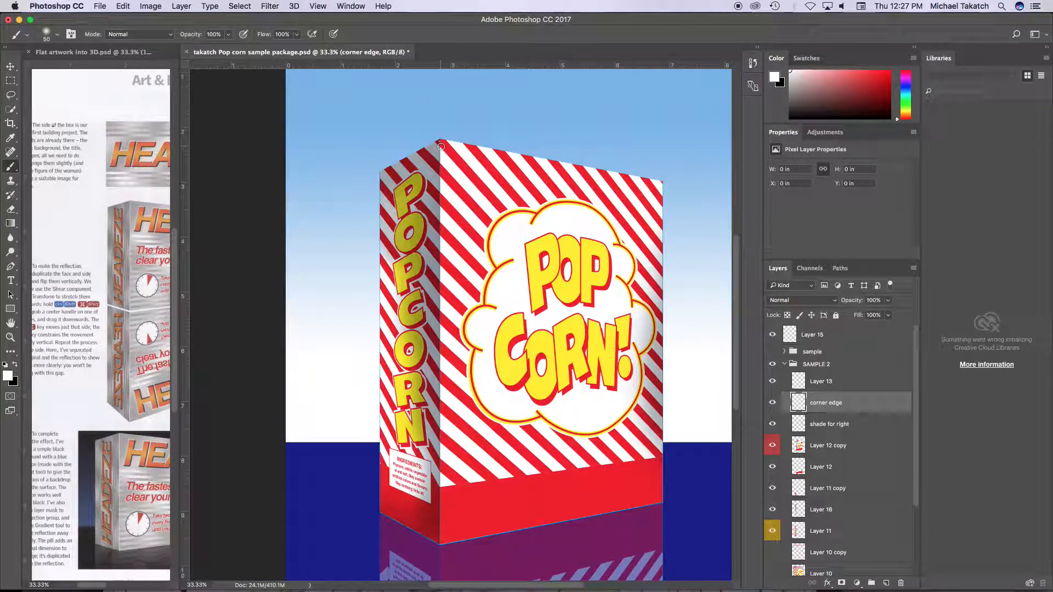
key(bracketleft)
shift+click(440, 545)
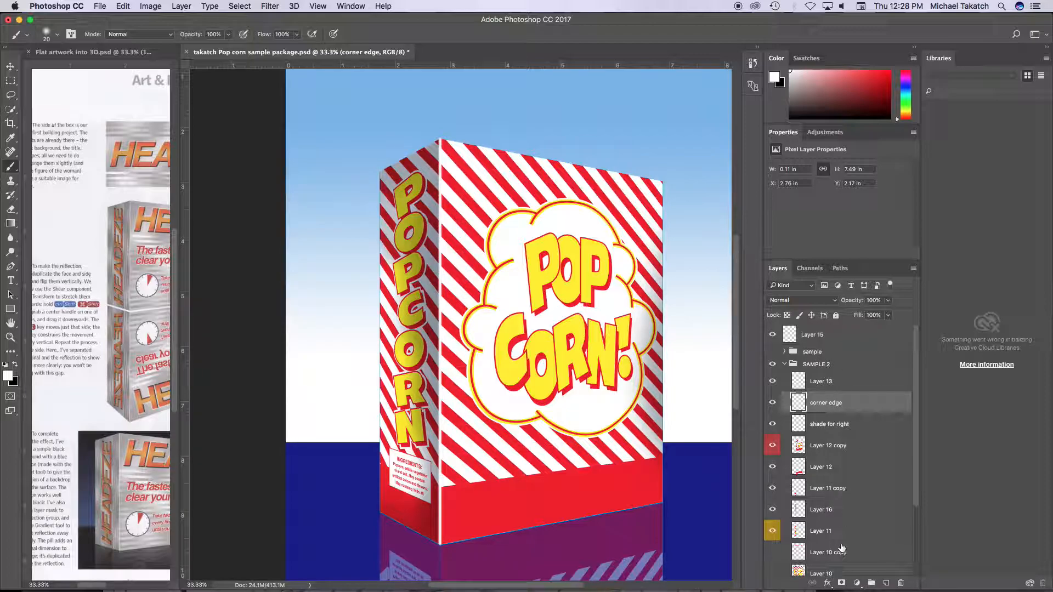
Add a layer mask to the "corner edge" layer and set up a black brush at 43% opacity
click(841, 584)
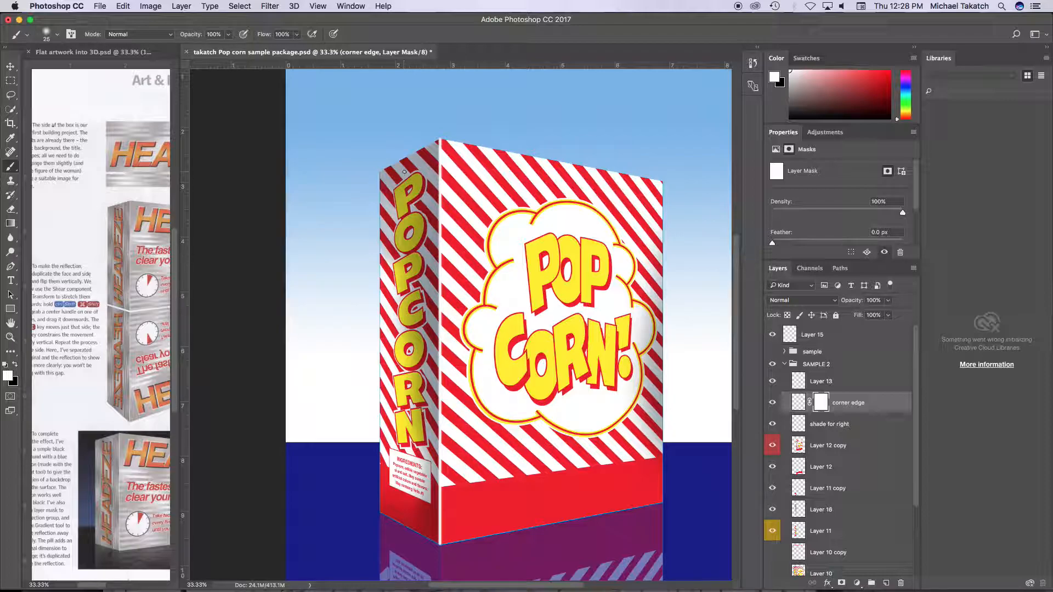
click(228, 35)
click(200, 48)
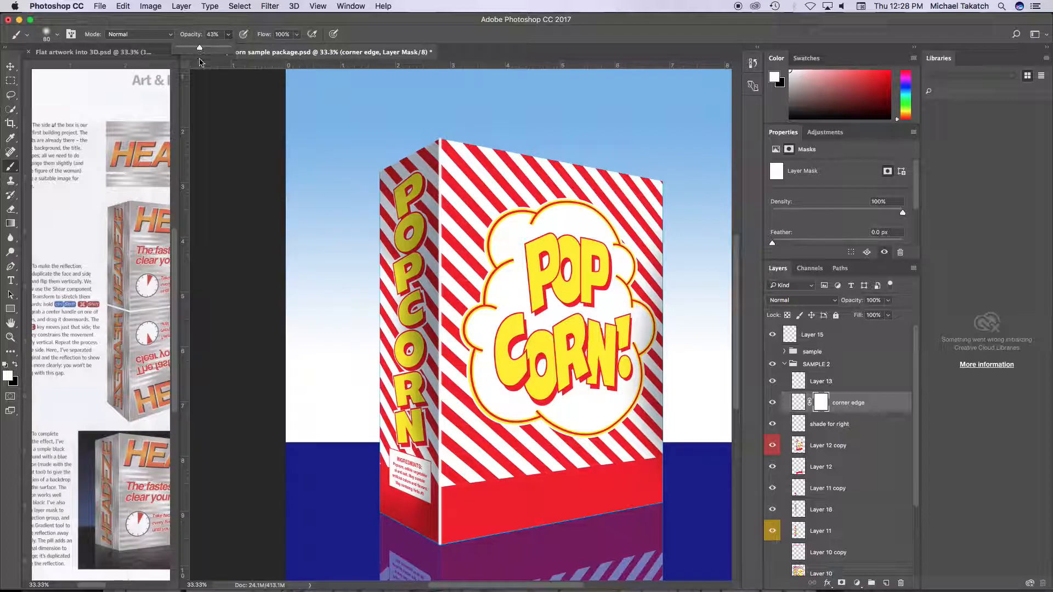
click(212, 149)
click(16, 369)
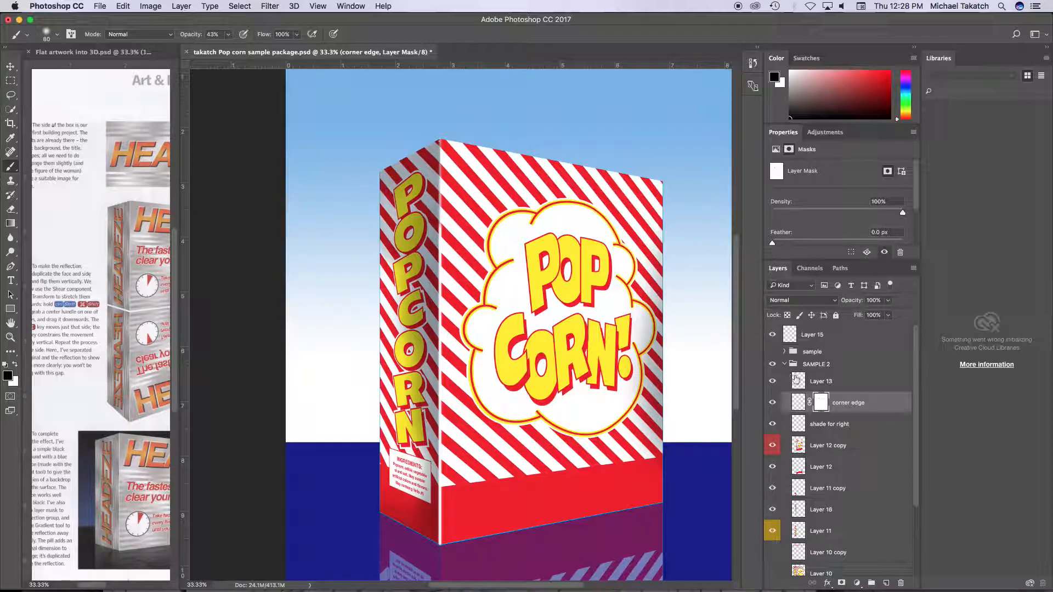
Fade the corner highlight on its mask with a size 400 black brush, and partly restore it with white
key(bracketright)
key(bracketright)
key(bracketright)
key(bracketright)
key(bracketright)
key(bracketright)
key(bracketright)
key(bracketright)
key(bracketright)
drag(455, 553, 471, 304)
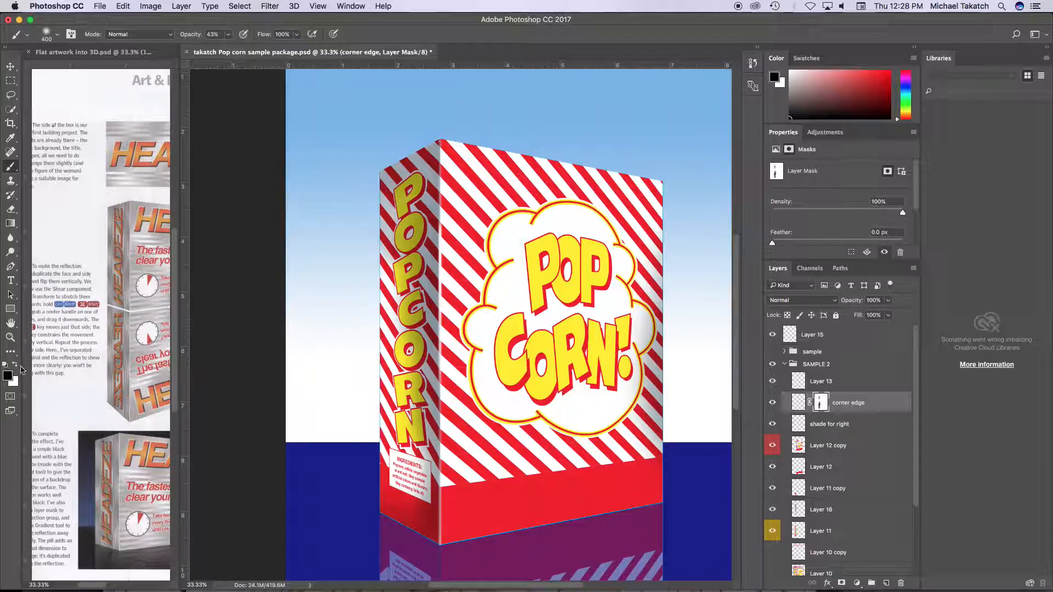
click(16, 365)
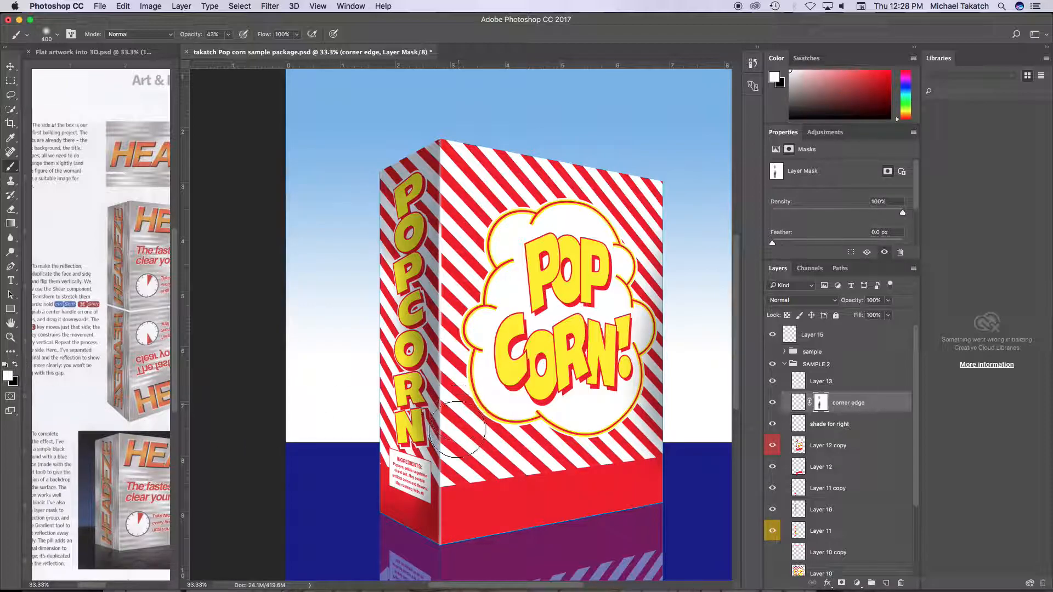
drag(453, 528, 456, 165)
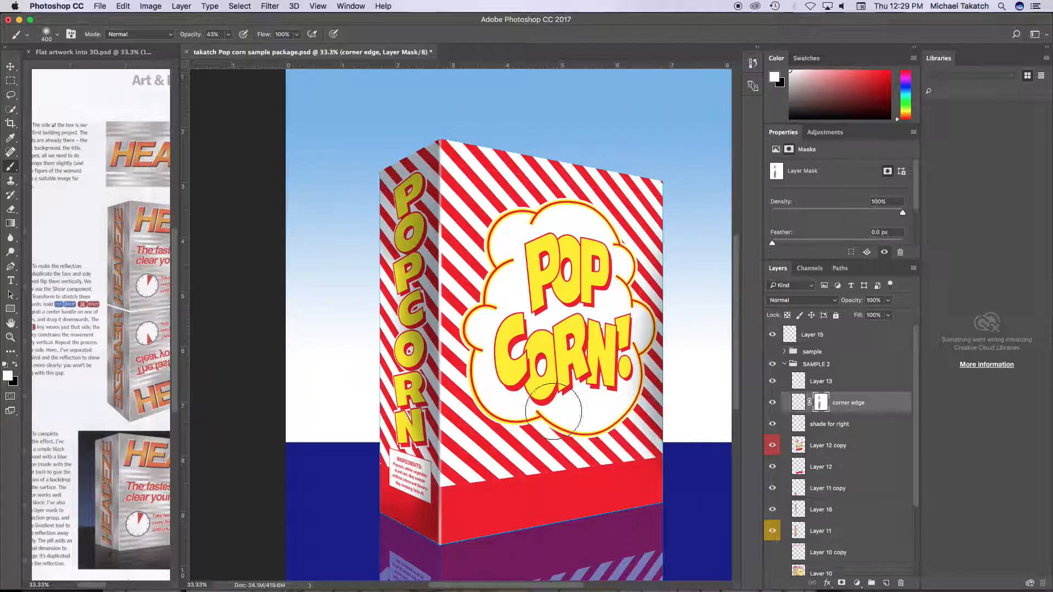
Add a new layer directly above "Layer 10 copy" and name it "shadowd"
scroll(494, 406, down, 5)
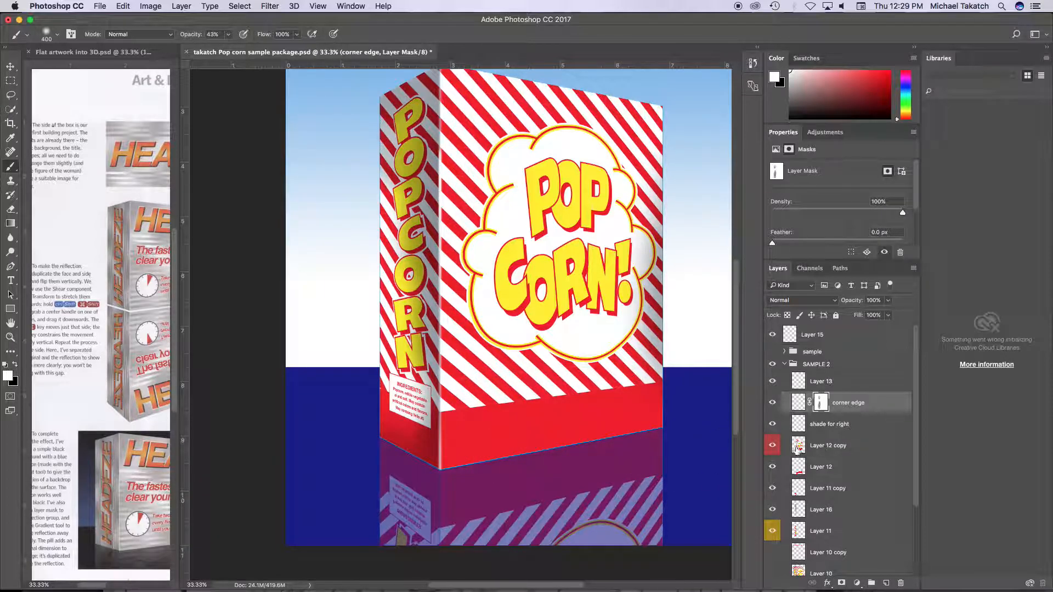
click(772, 446)
click(772, 447)
click(770, 536)
click(771, 536)
click(851, 553)
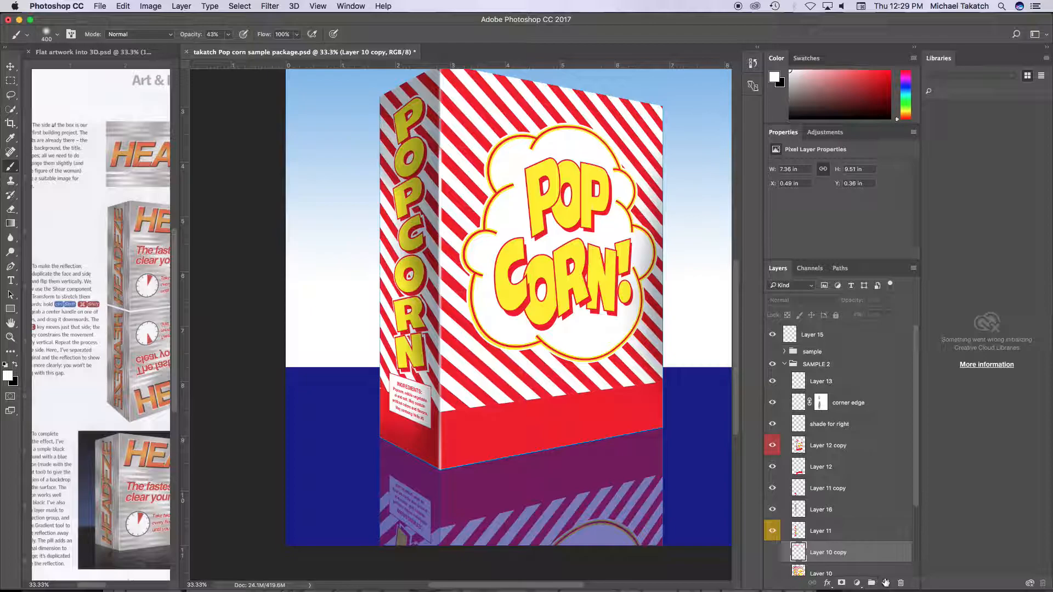
click(886, 583)
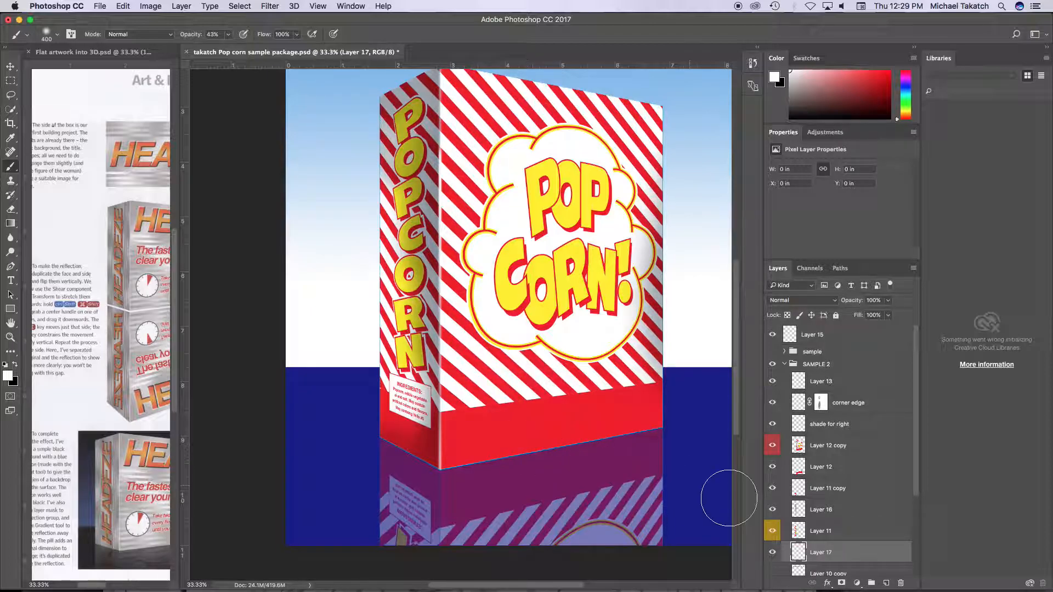
double_click(821, 552)
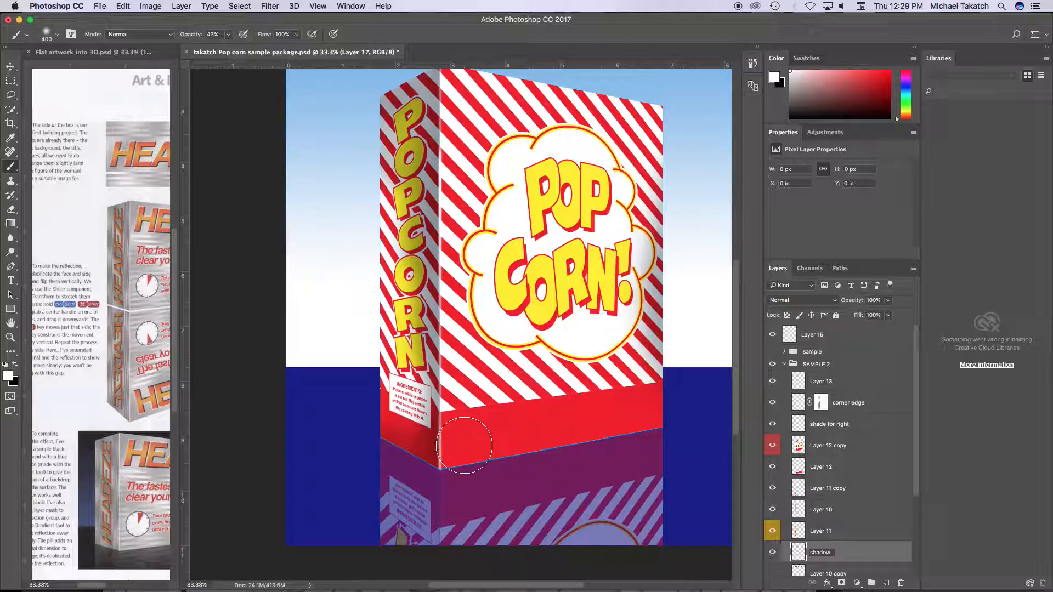
text(d)
key(Return)
Paint a soft black contact shadow along the box's bottom edges with a size 70 brush
click(17, 368)
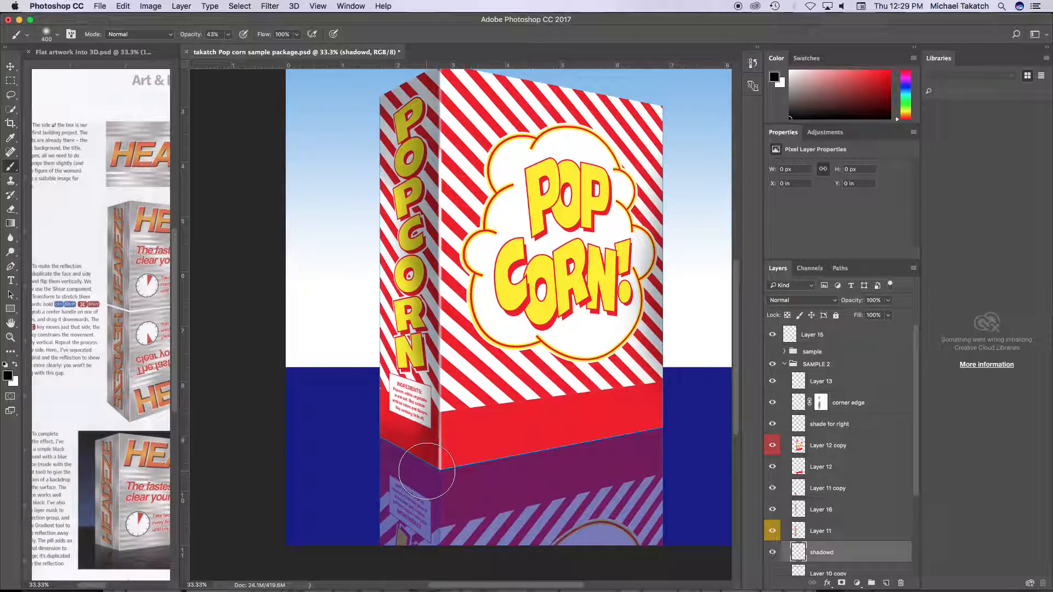
key(bracketleft)
key(bracketleft)
key(bracketleft)
key(bracketleft)
key(bracketleft)
key(bracketleft)
key(bracketleft)
click(383, 438)
shift+click(660, 431)
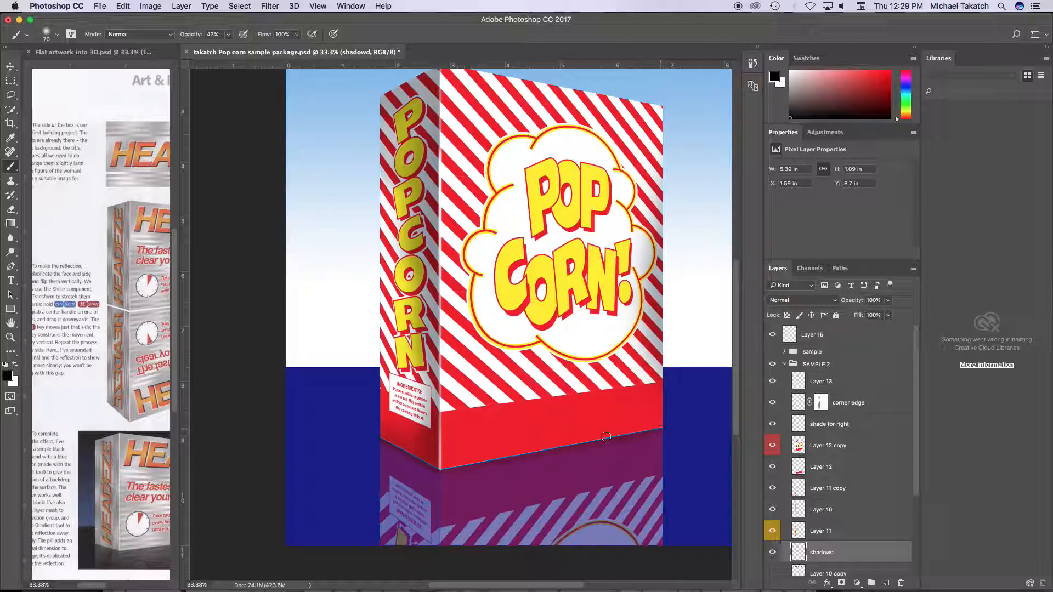
shift+click(657, 430)
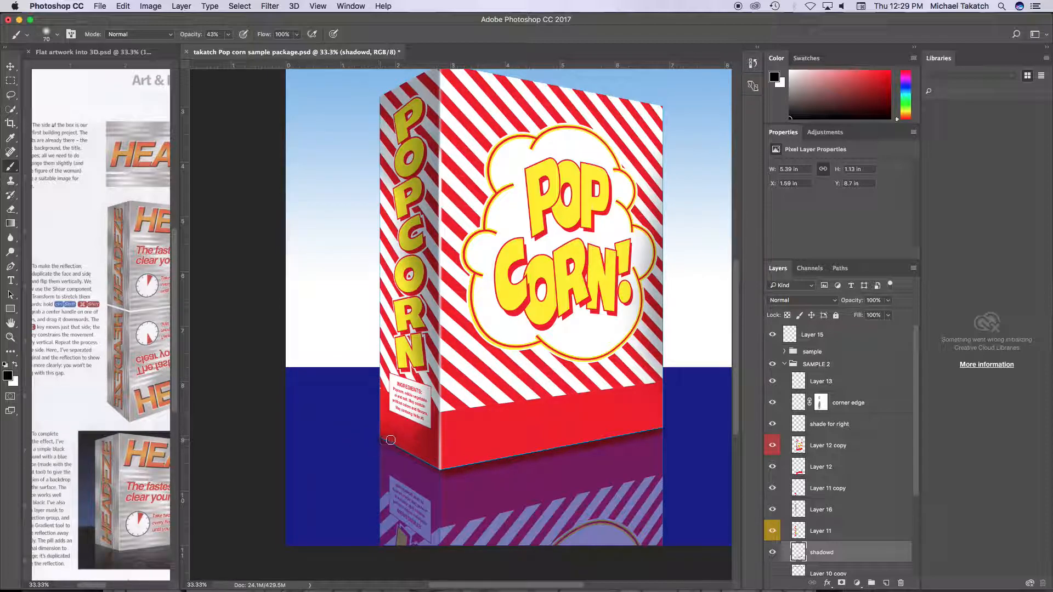
Outline a cast-shadow area on the floor behind the box with the Polygonal Lasso, using a 10 px feather
click(11, 94)
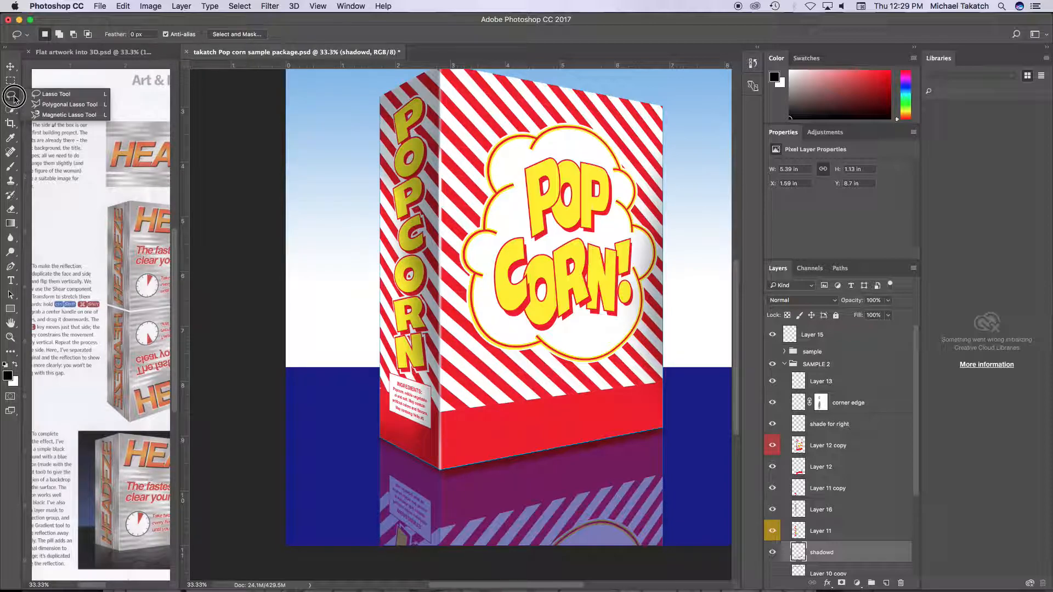
click(49, 105)
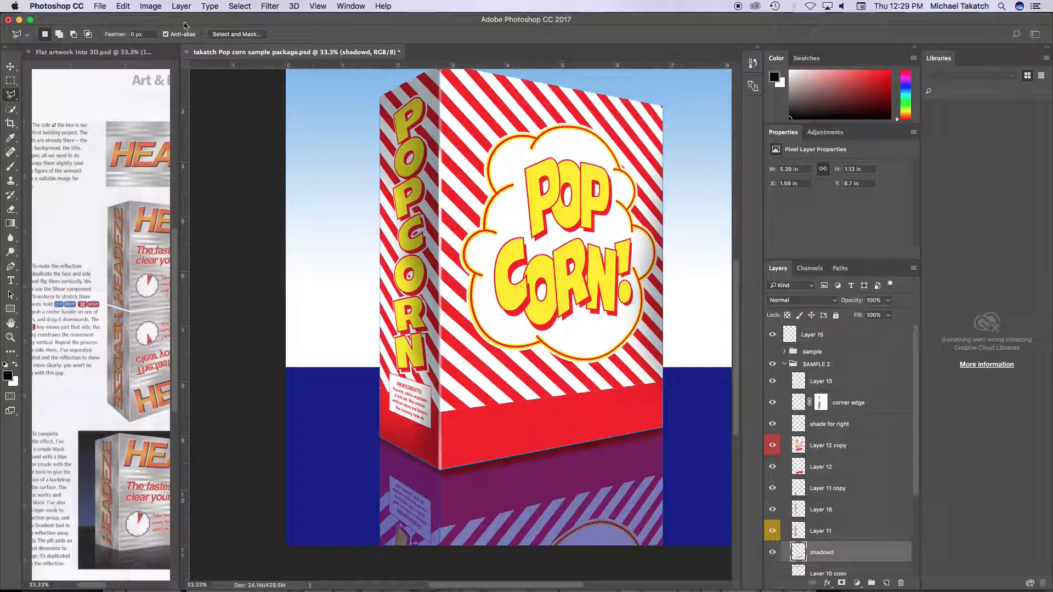
click(146, 34)
text(10)
click(387, 442)
click(297, 392)
click(459, 379)
click(664, 427)
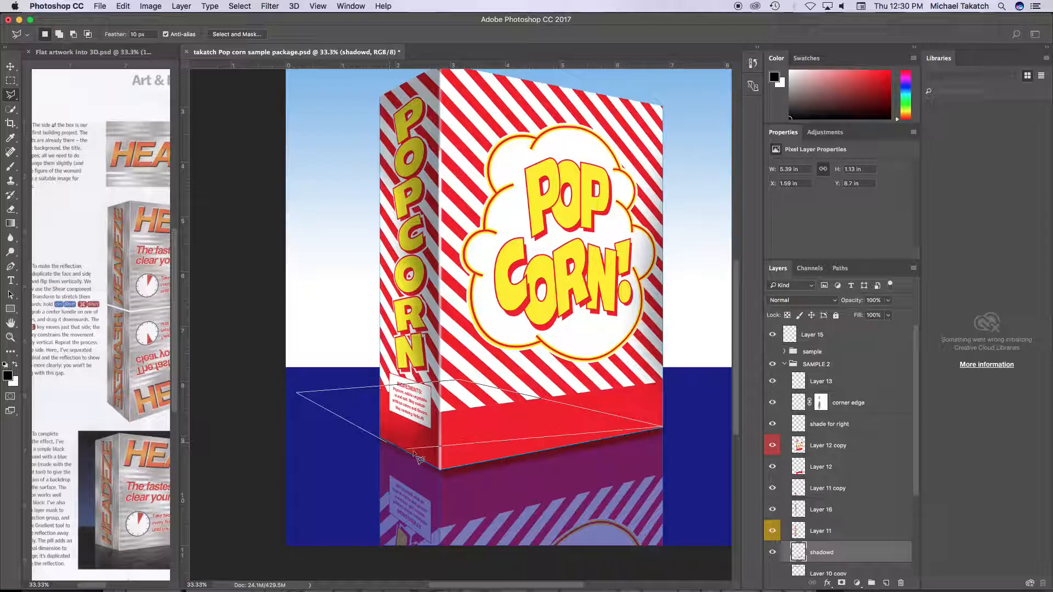
double_click(441, 471)
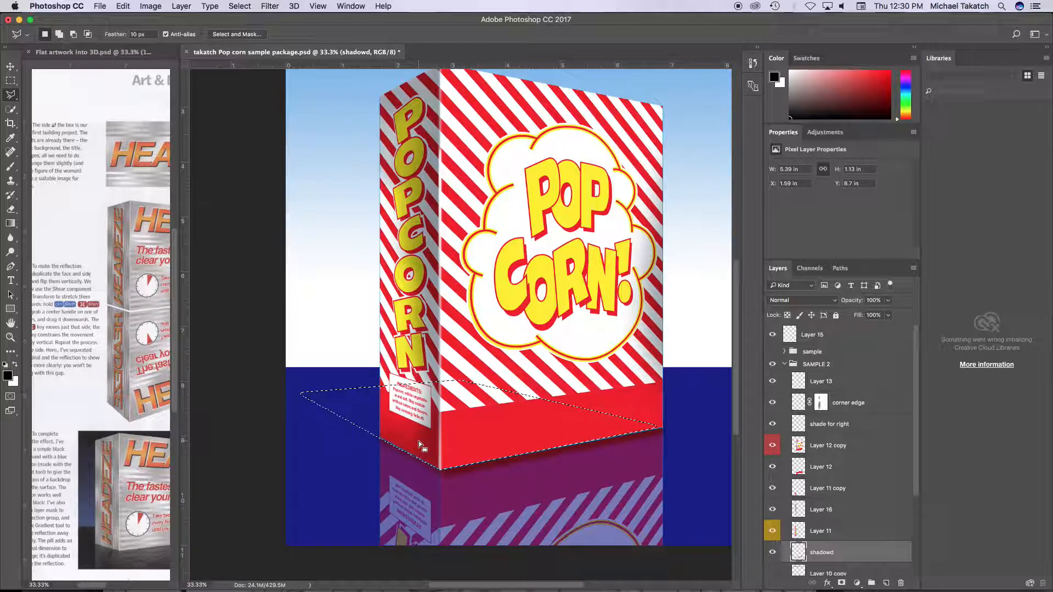
Hide the selection outline and paint the black cast shadow inside it with a size 500 brush
key(super+h)
key(b)
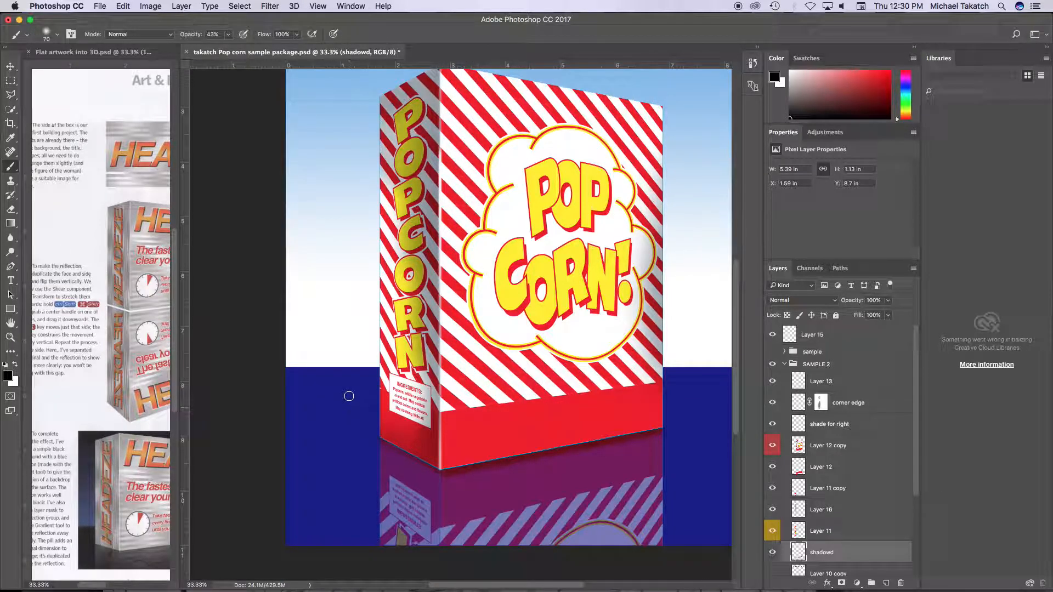
key(bracketright)
key(bracketright)
key(bracketright)
key(bracketright)
key(bracketright)
key(bracketright)
mouse_move(305, 393)
mouse_down()
mouse_move(414, 397)
mouse_move(398, 431)
mouse_move(456, 437)
mouse_up()
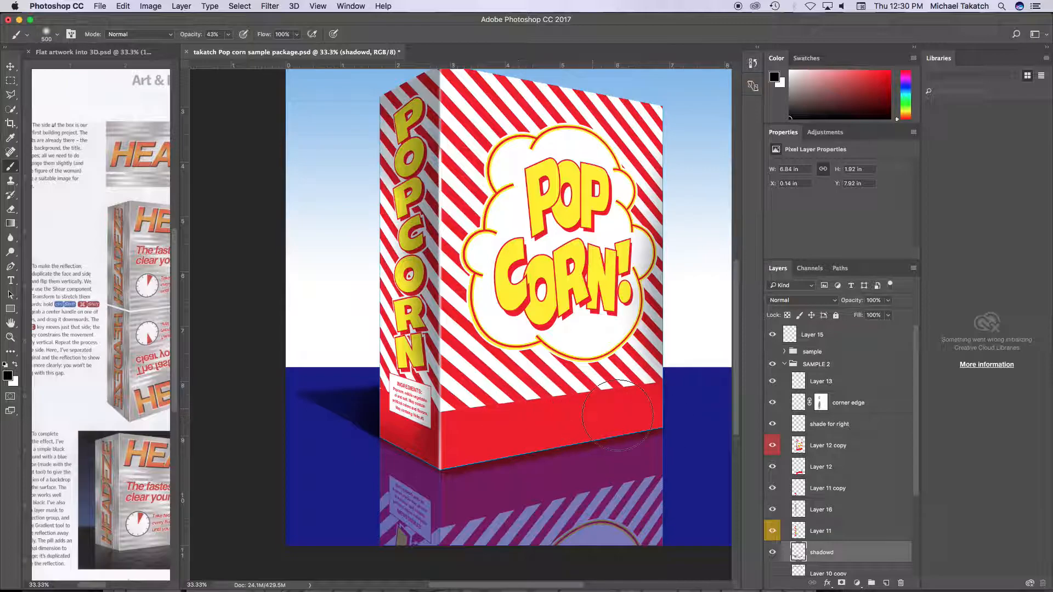
On the "corner edge" layer, paint a straight white highlight along the front panel's bottom edge with a size 70 brush
click(773, 425)
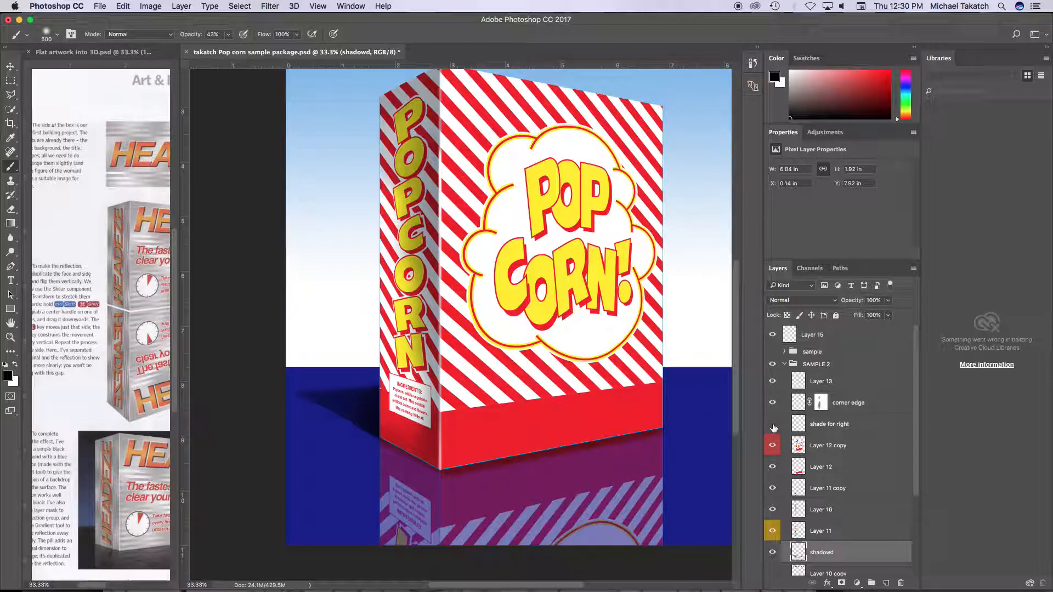
click(773, 423)
click(772, 403)
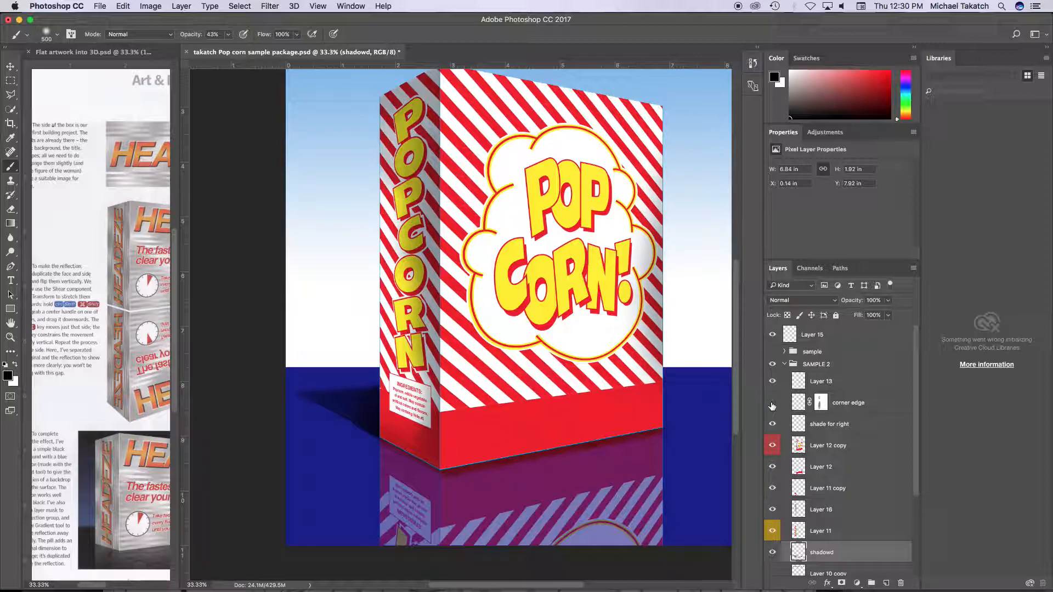
click(772, 403)
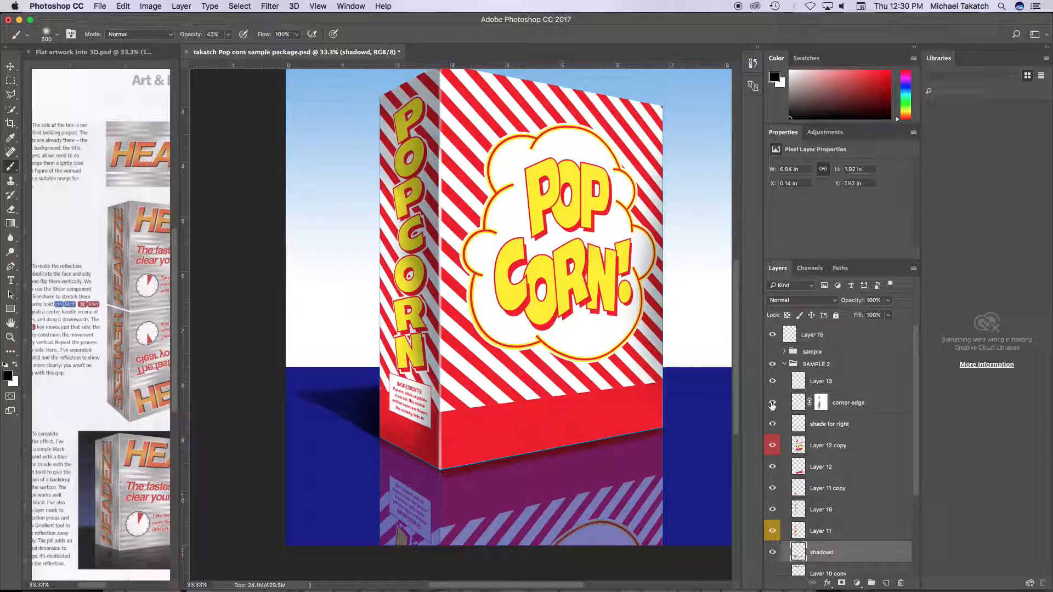
click(802, 405)
key(bracketleft)
key(bracketleft)
key(bracketleft)
key(bracketleft)
key(bracketleft)
key(bracketleft)
key(bracketleft)
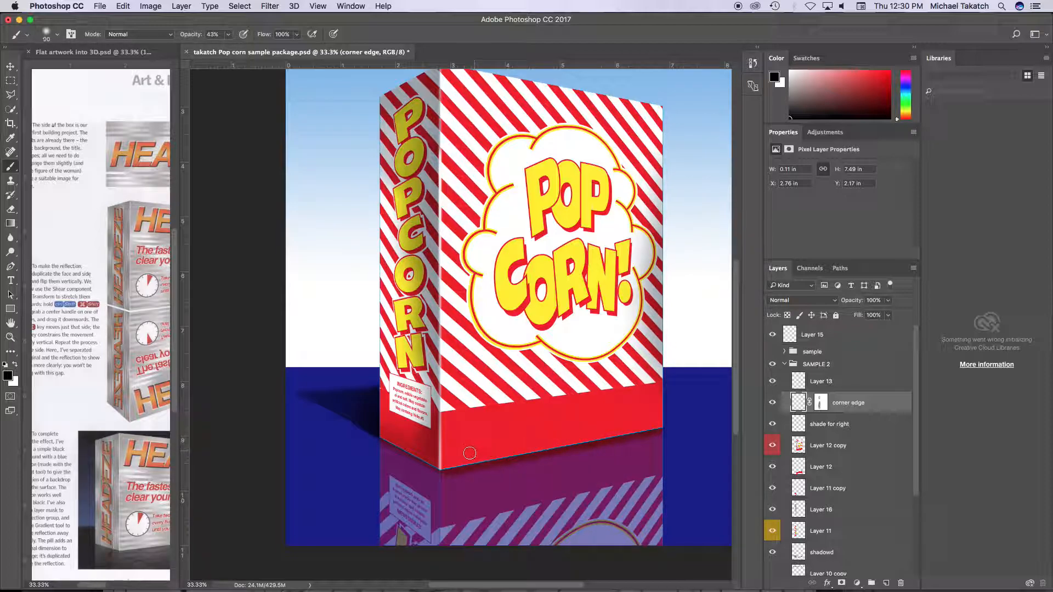
key(x)
click(444, 466)
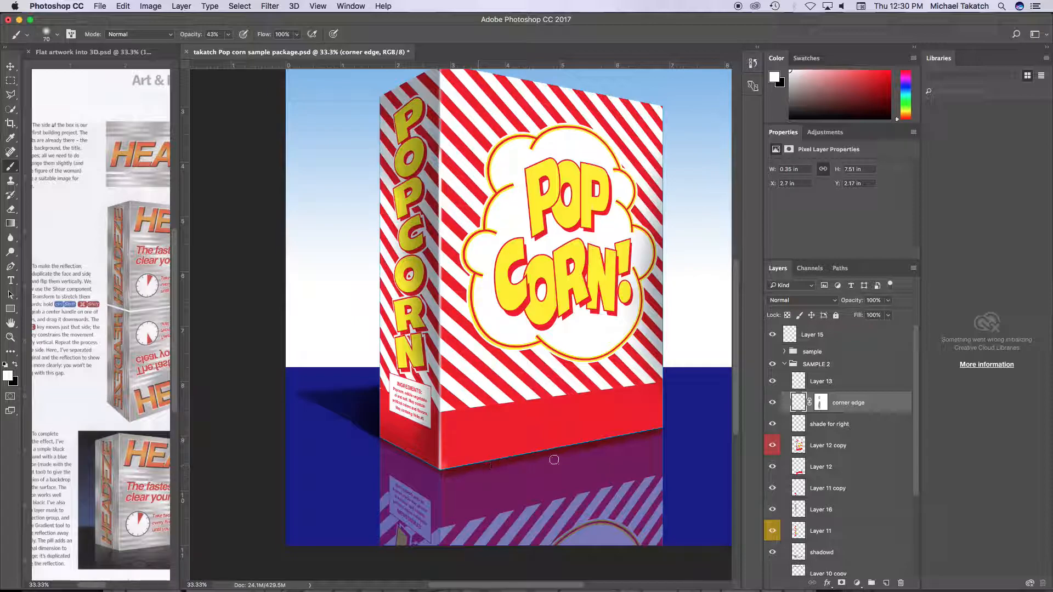
shift+click(659, 425)
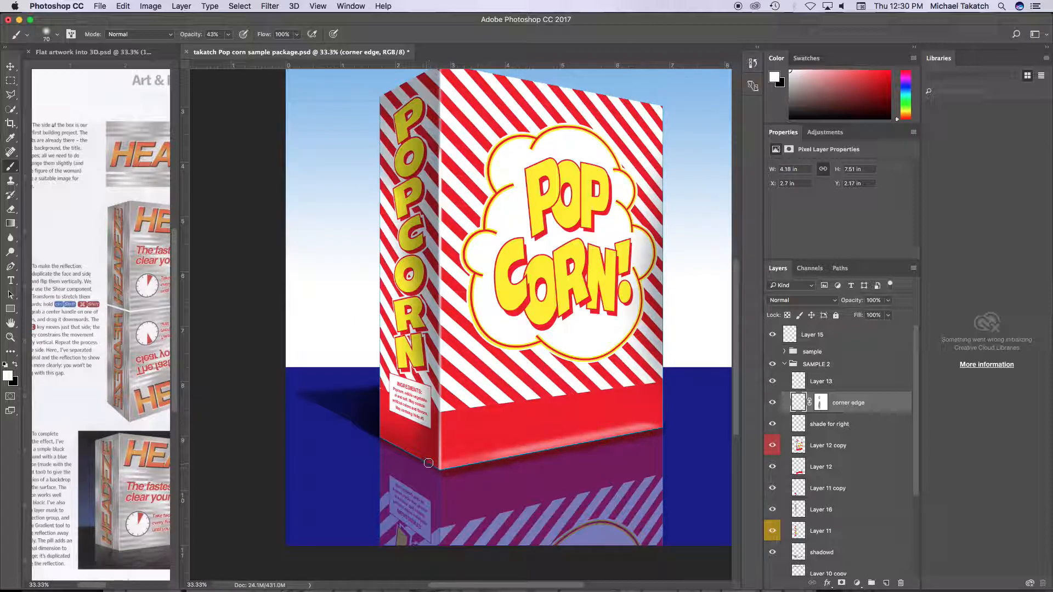
Soften the bottom-edge highlight by painting black on the "corner edge" mask with a size 250 brush
click(821, 404)
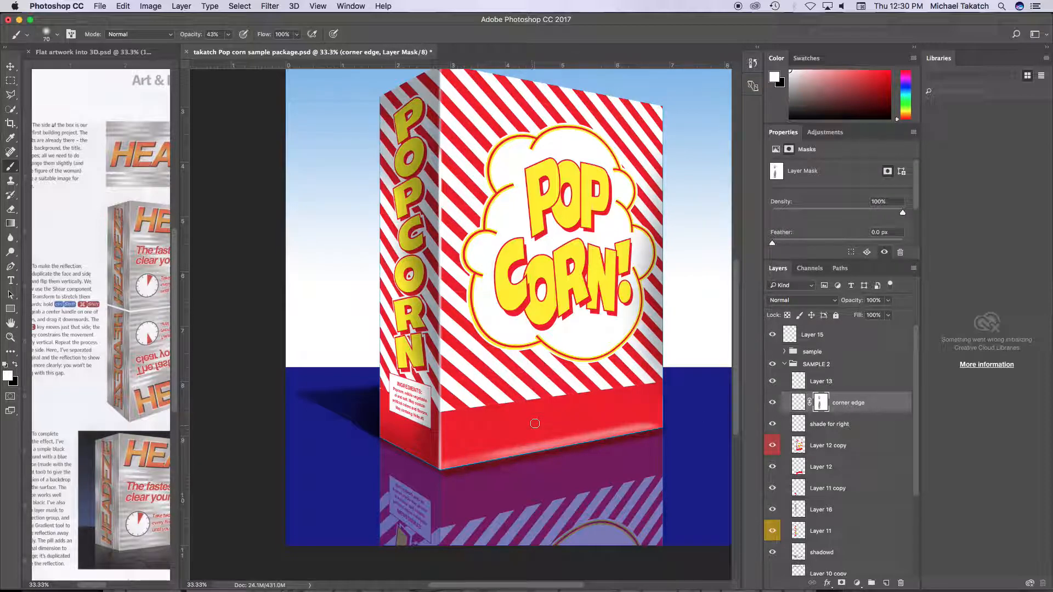
key(x)
key(bracketright)
key(bracketright)
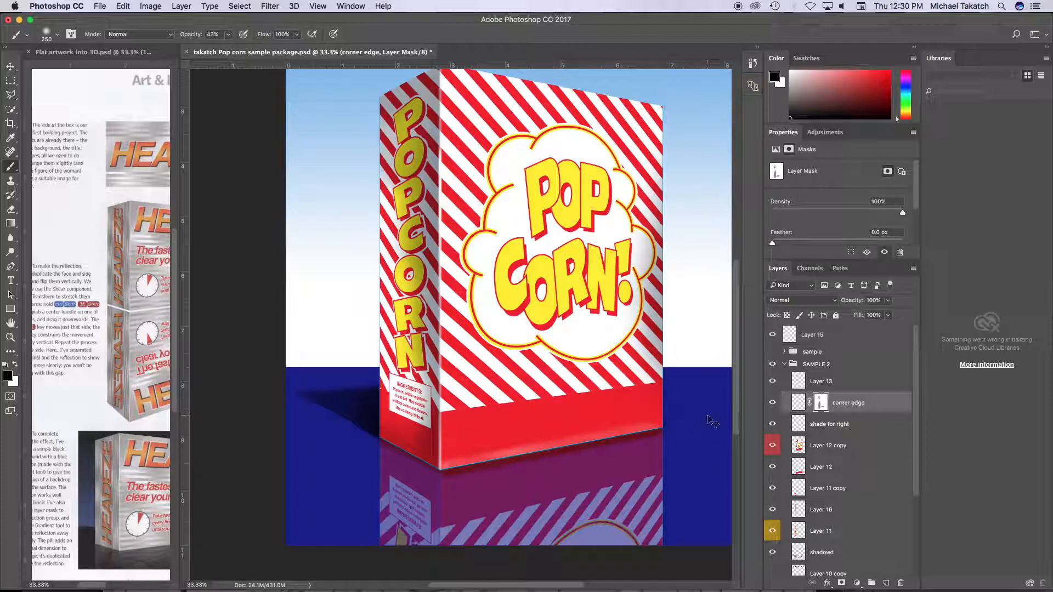
key(super+minus)
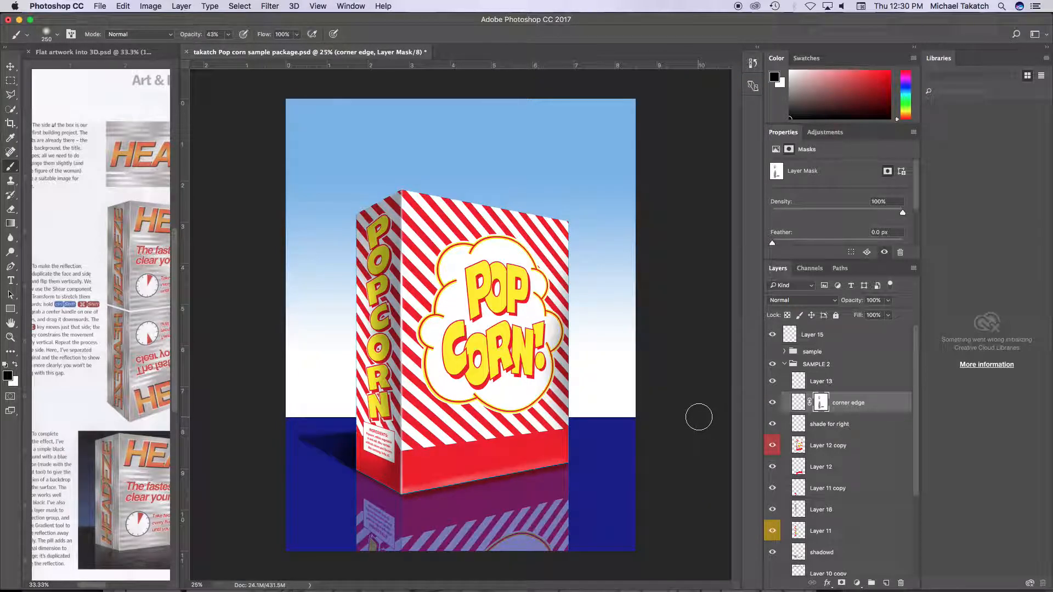